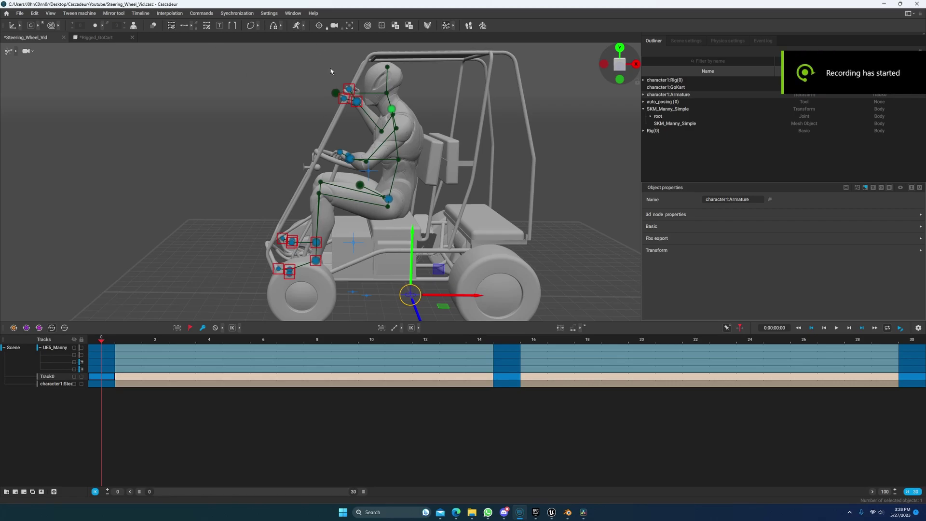
Step: Open the Cascadeur program settings window and close it again
left_click(269, 14)
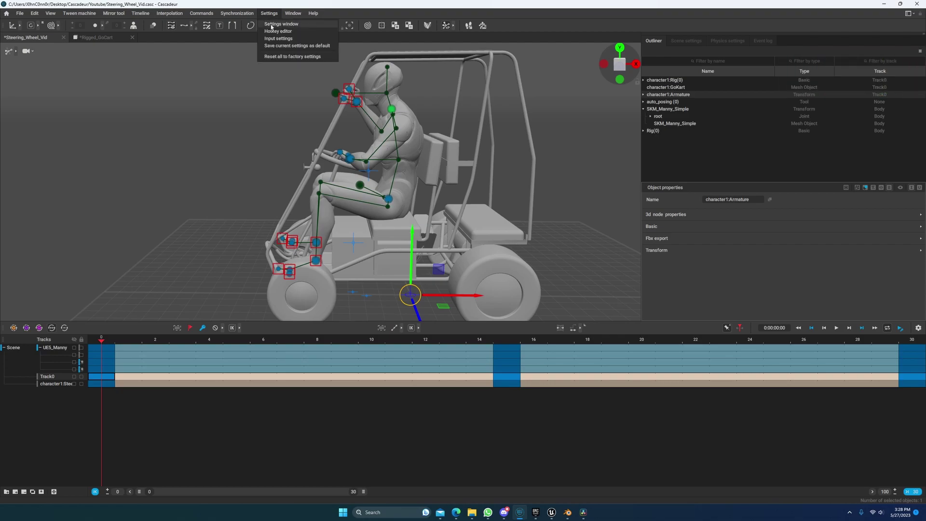
left_click(272, 24)
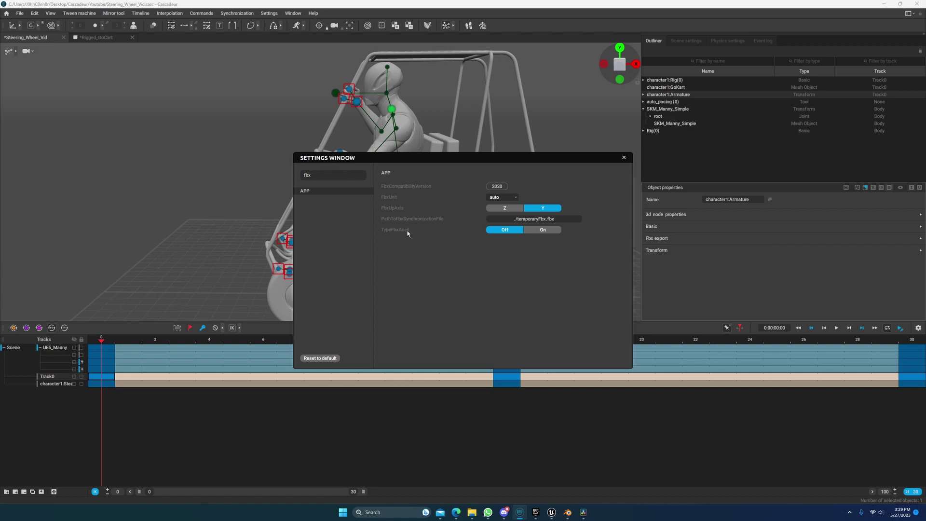
left_click(623, 157)
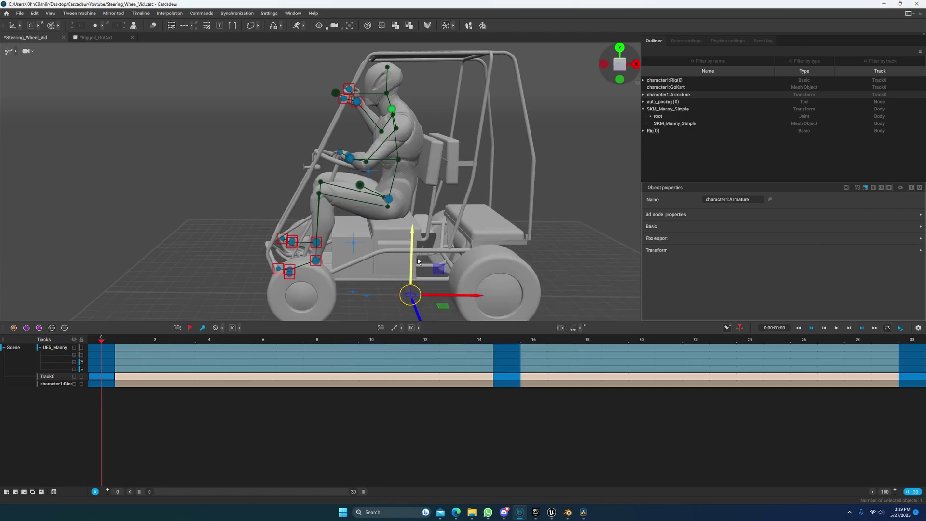
Step: Switch to the Rigged_GoCart scene and orbit closely around the red go-kart
left_click(93, 39)
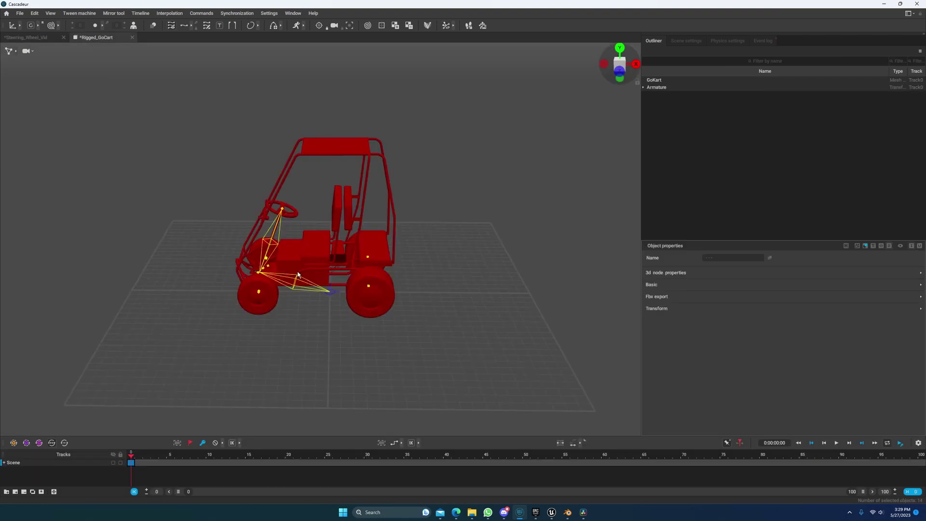
scroll(329, 295, "up", 8)
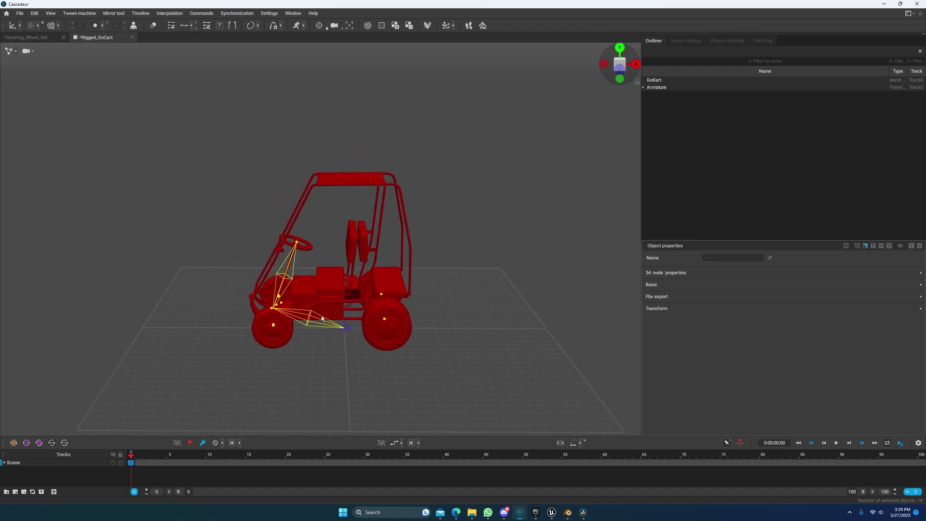
right_click_drag(319, 369, 318, 252)
right_click_drag(285, 189, 289, 164)
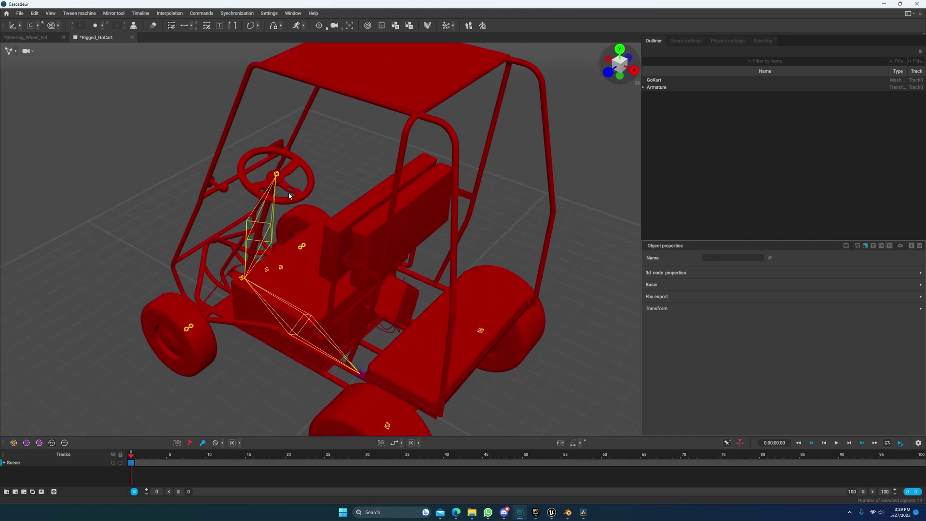
right_click_drag(306, 262, 366, 274)
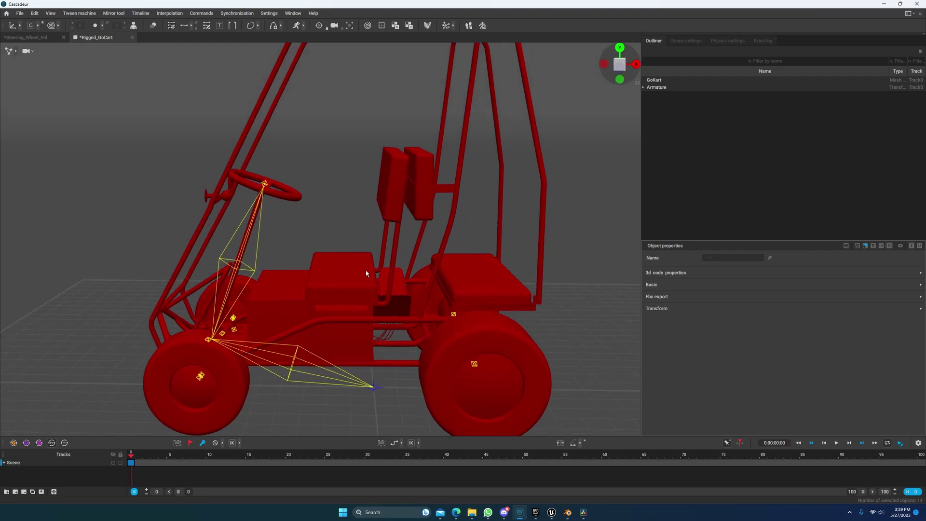
Step: Select GoKart in the Outliner and check the Export Fbx/Dae options without exporting
left_click(657, 80)
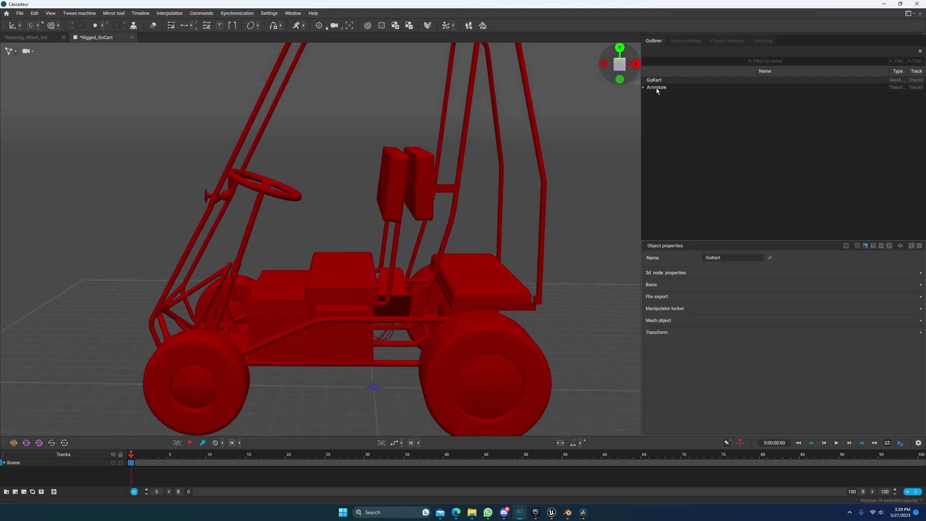
left_click(19, 13)
mouse_move(53, 95)
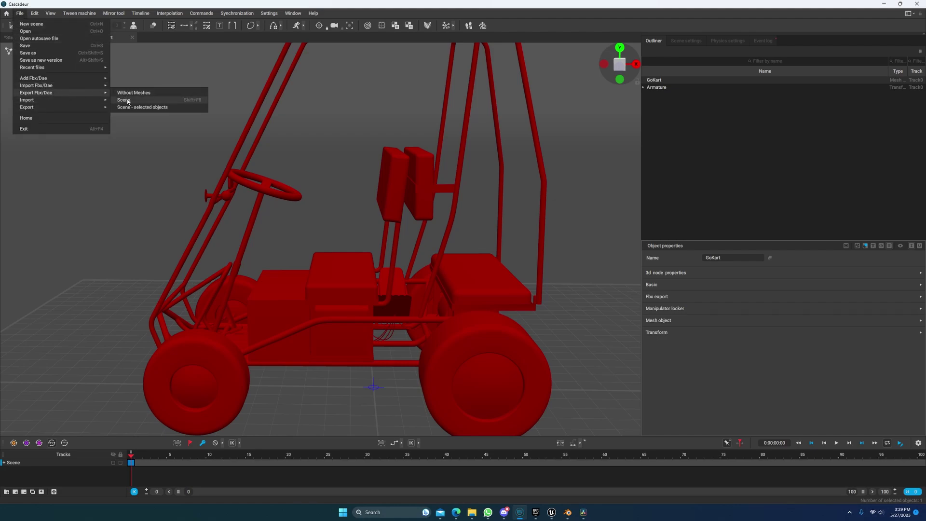
left_click(18, 14)
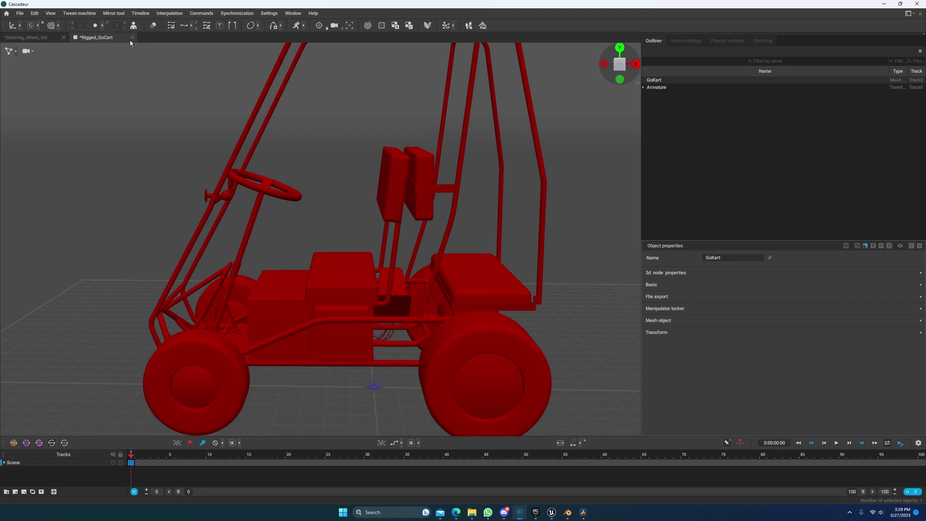
Step: In Steering_Wheel_Vid, select the character1:Armature branch plus character1:GoKart, and widen the Type column
left_click(30, 37)
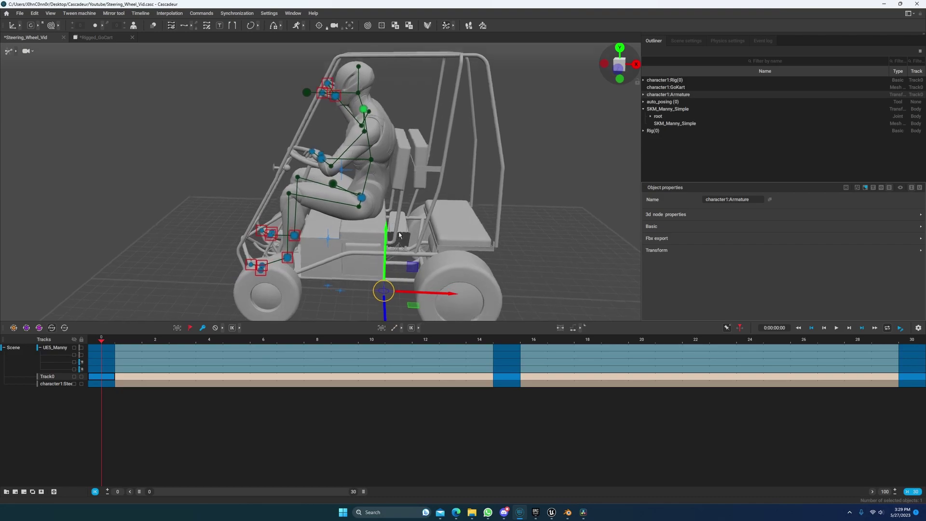
left_click(670, 88)
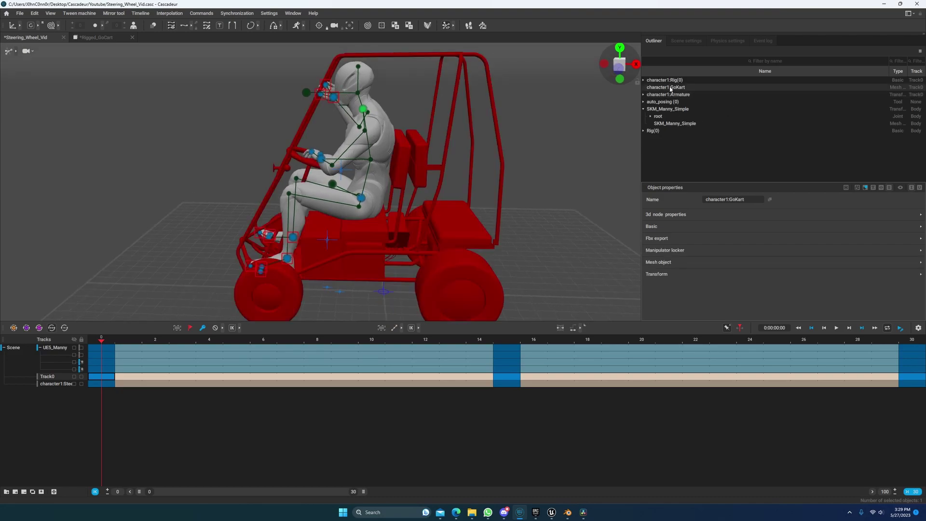
right_click(669, 95)
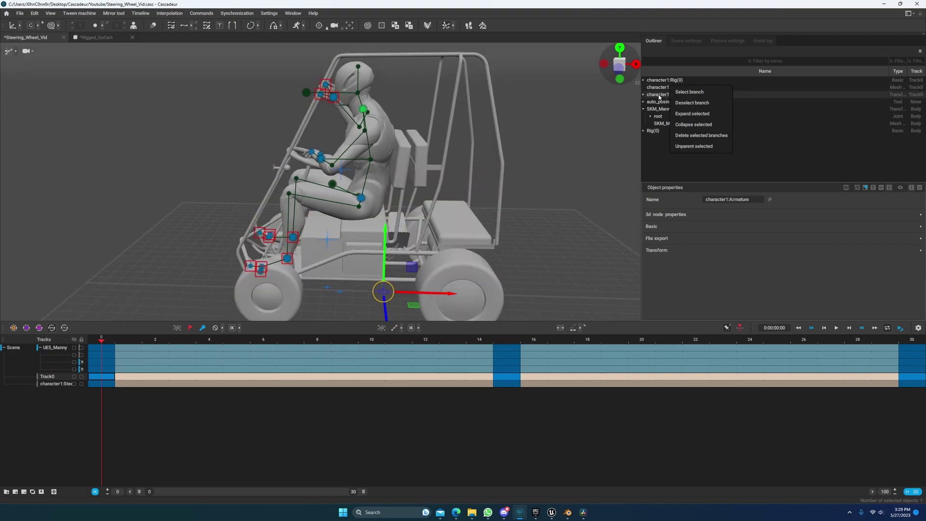
left_click(687, 95)
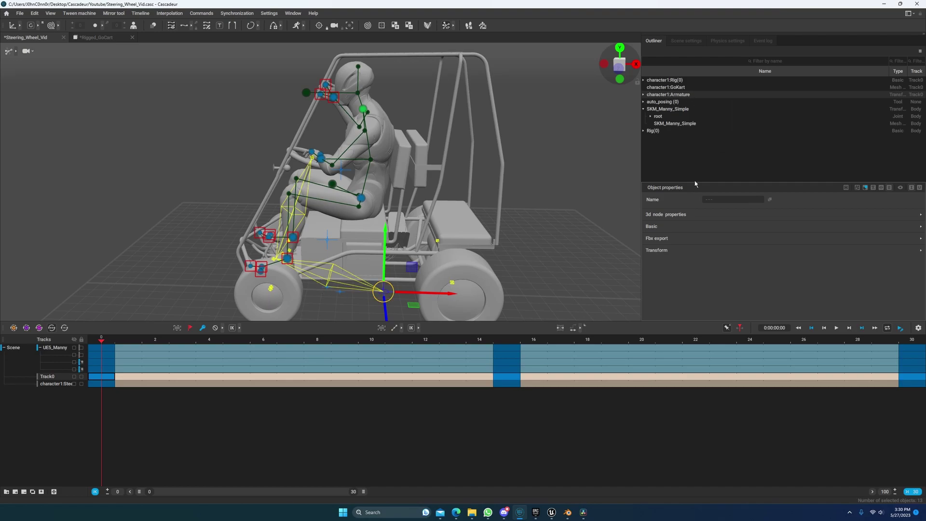
left_click(670, 90, "ctrl")
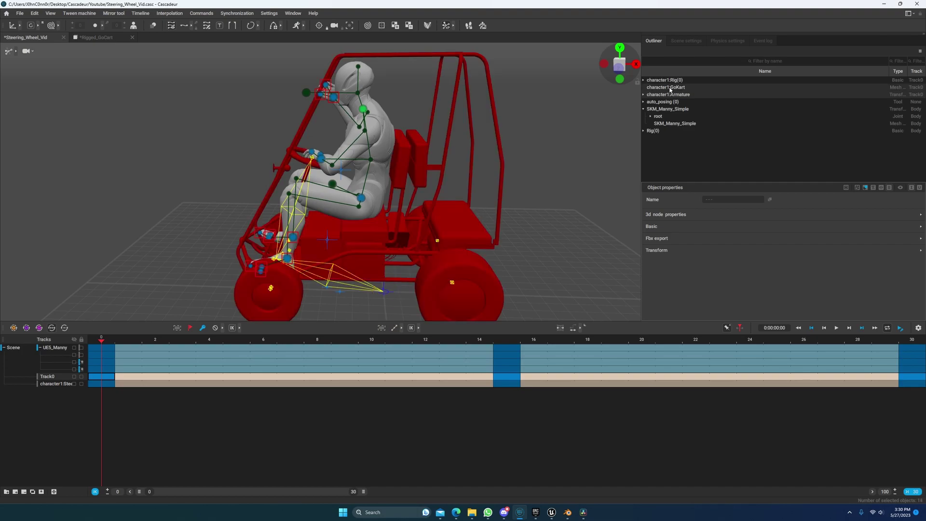
left_click_drag(907, 71, 830, 74)
double_click(830, 74)
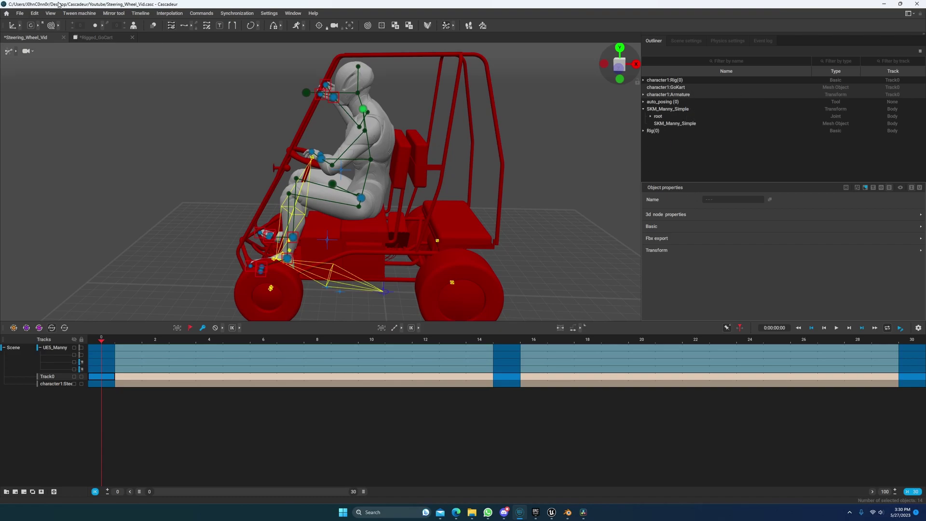
Step: Export the selected go-kart objects as FBX over the existing GoCart_Steering_Anim file
left_click(20, 13)
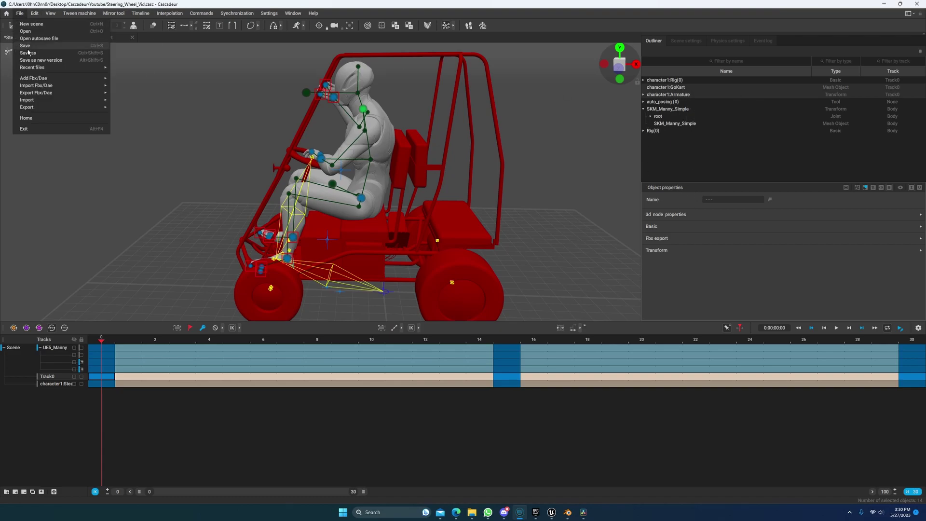
mouse_move(83, 91)
left_click(141, 109)
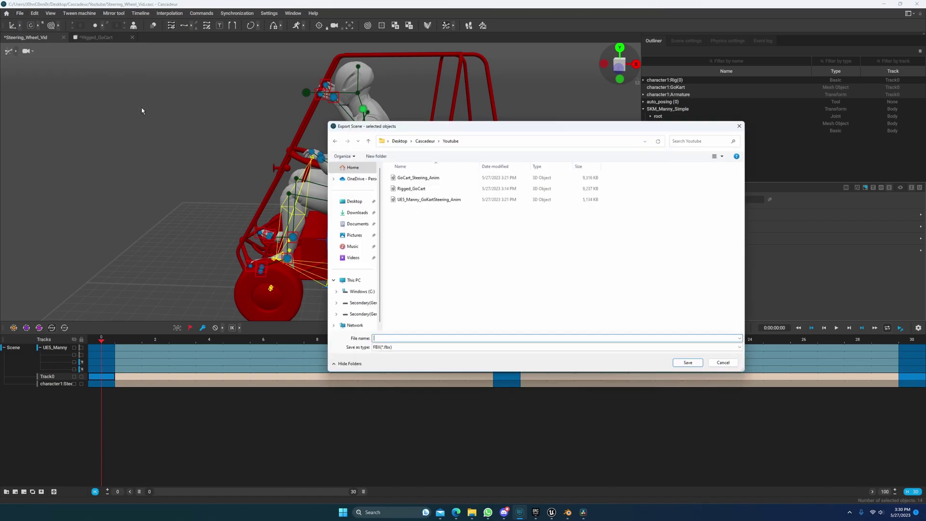
left_click(419, 179)
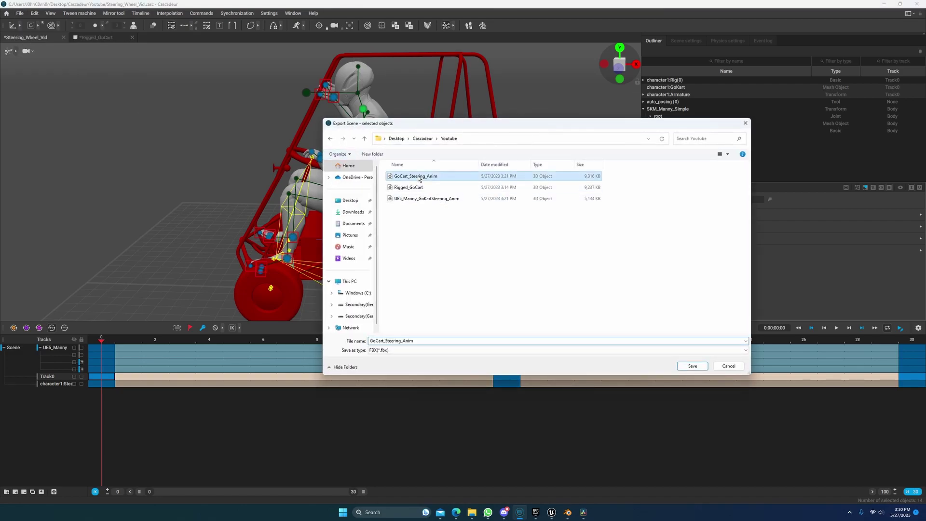
double_click(419, 180)
left_click(478, 255)
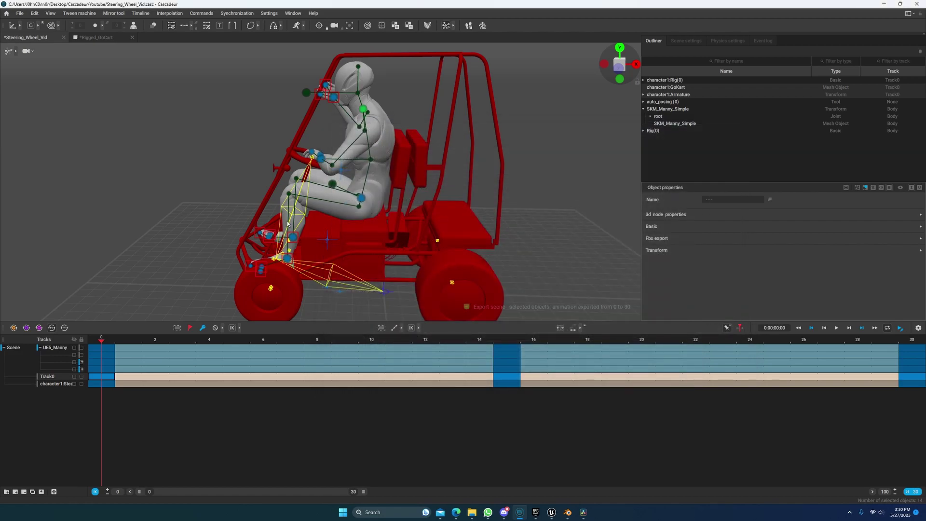
Step: Select the SKM_Manny_Simple branch and export it over UE5_Manny_GoKartSteering_Anim
left_click(666, 109)
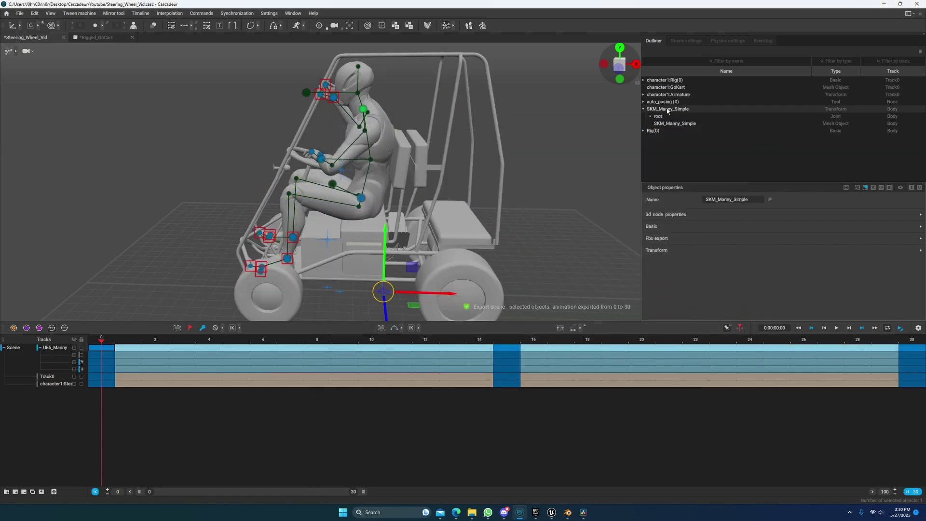
right_click(668, 109)
left_click(689, 107)
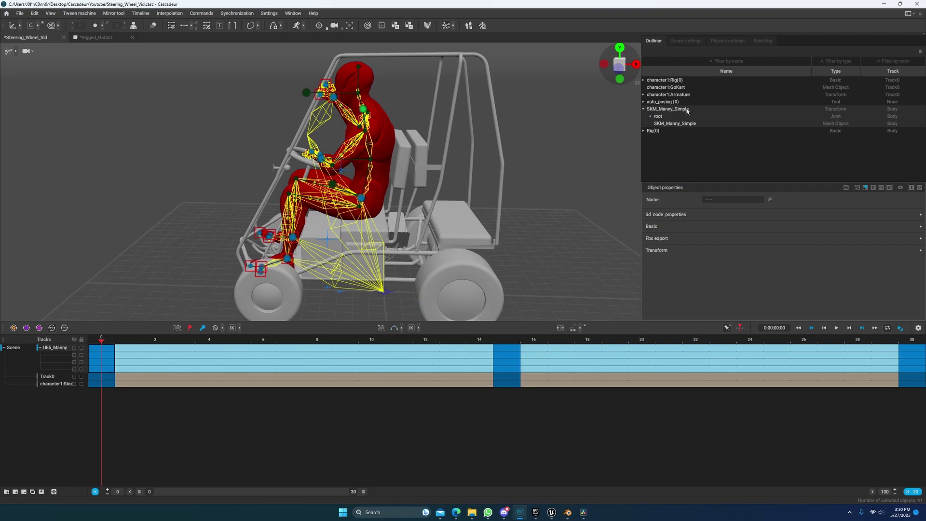
left_click(20, 13)
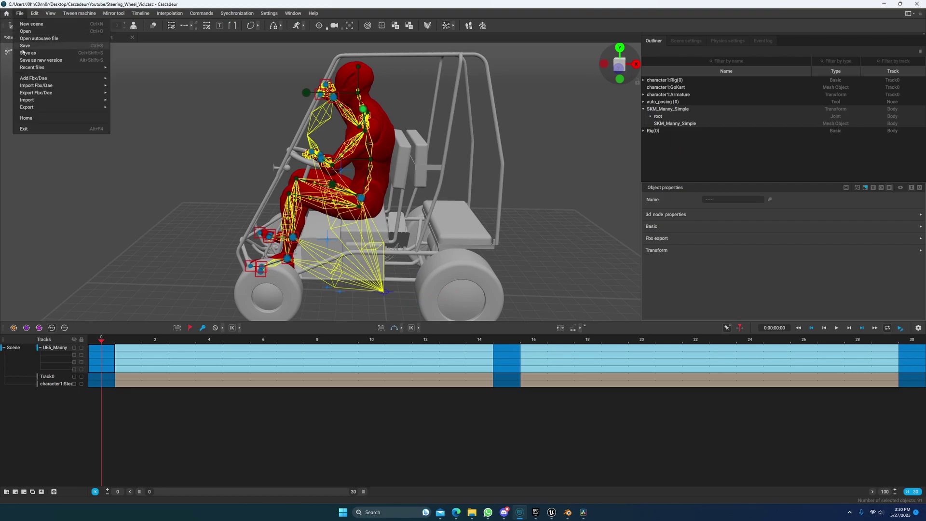
mouse_move(44, 93)
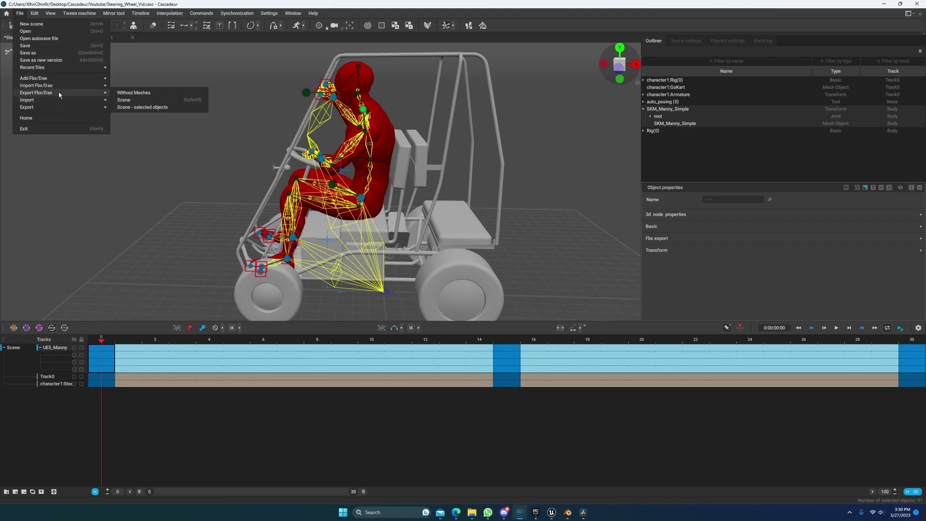
left_click(134, 108)
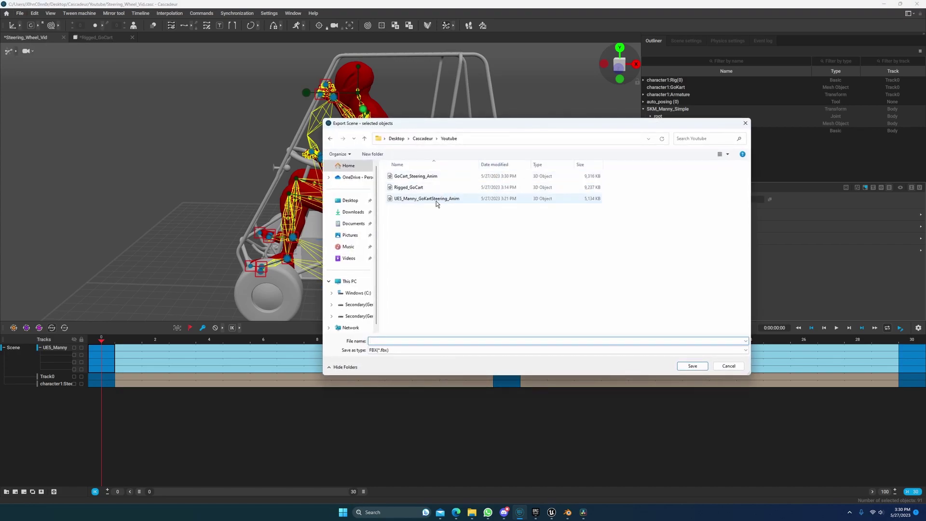
double_click(435, 199)
left_click(480, 256)
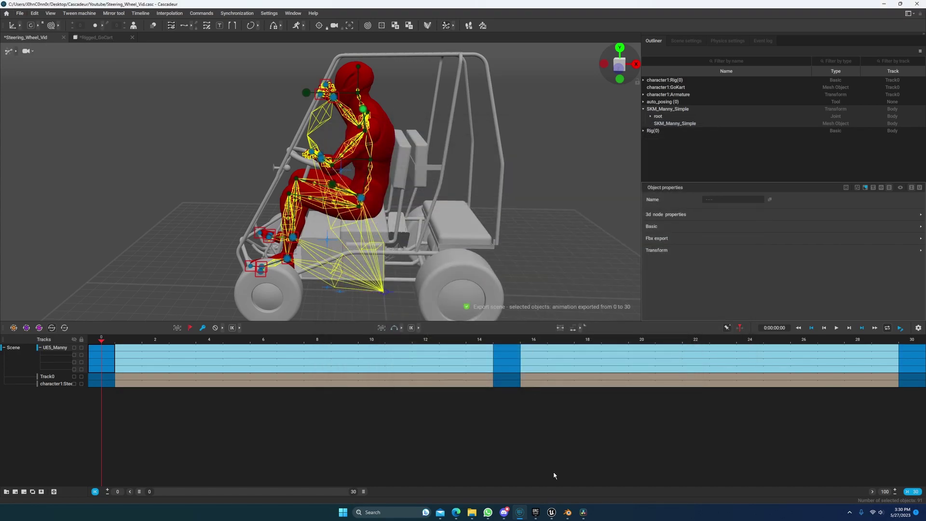
Step: In Unreal, look at the add feature or content pack option, then cancel it
left_click(552, 513)
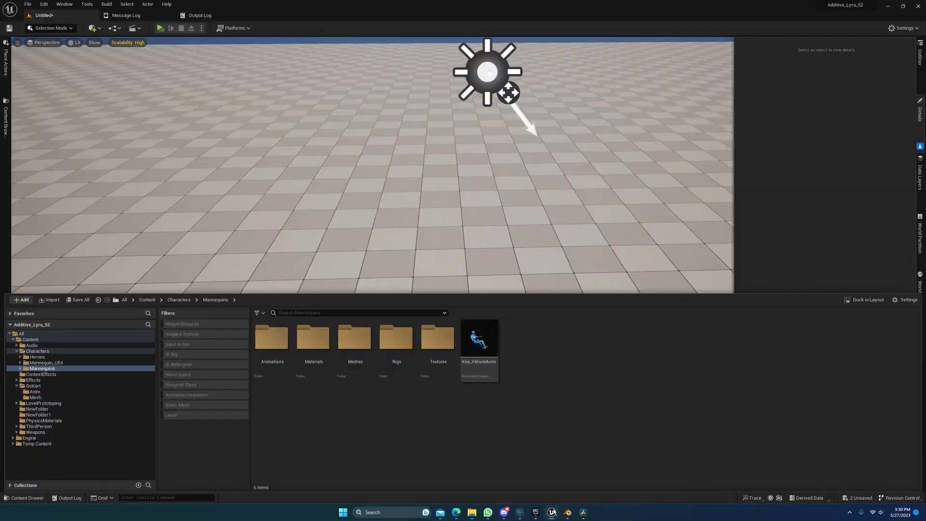
right_click(536, 381)
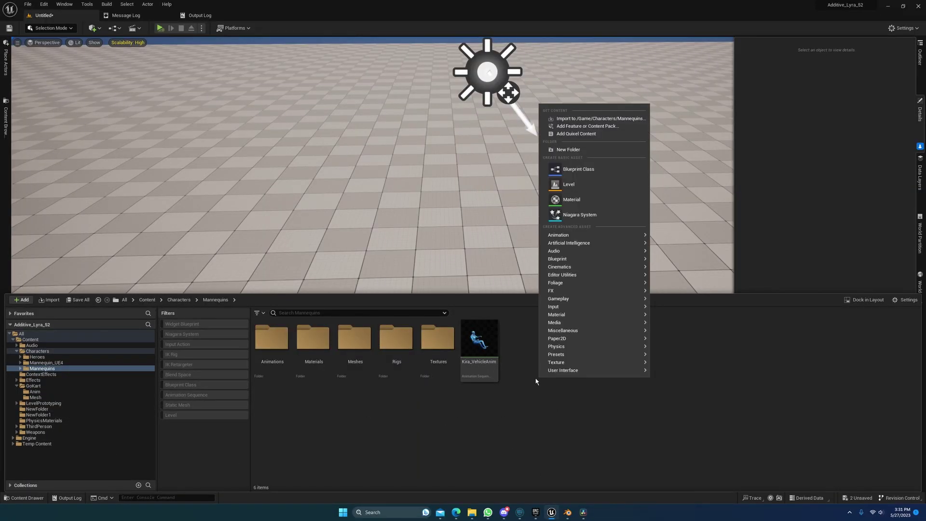
left_click(22, 300)
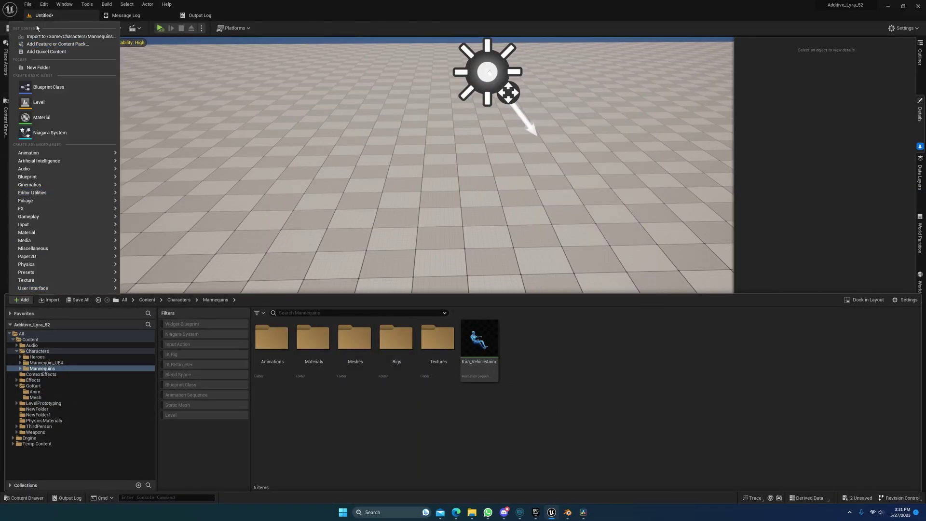
left_click(34, 44)
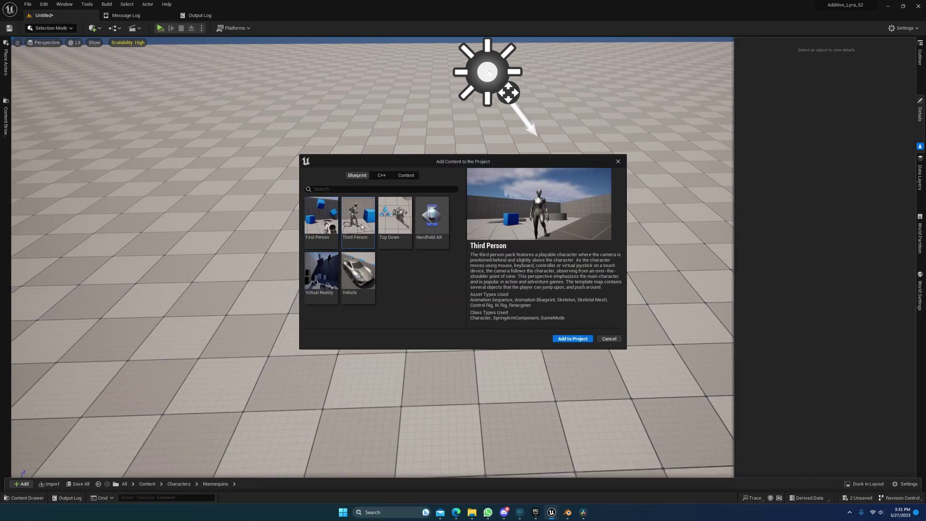
left_click(610, 339)
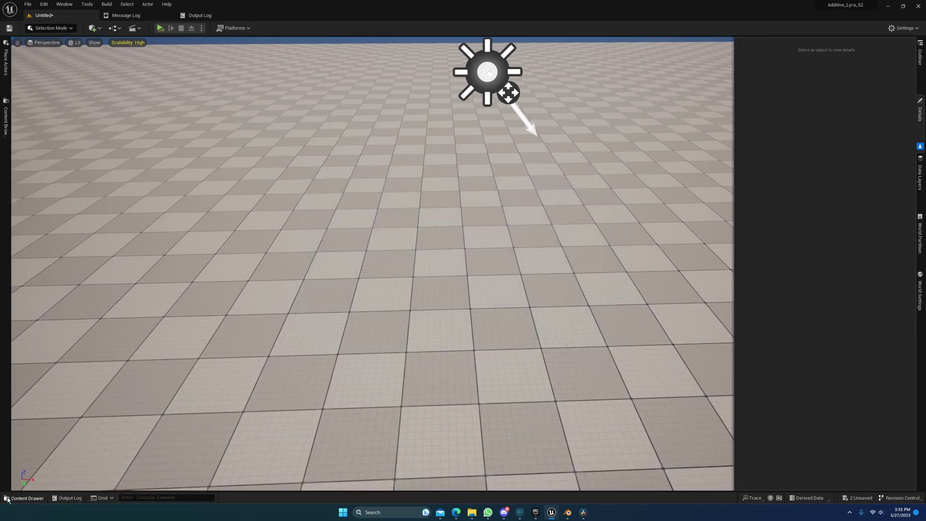
Step: Import the UE5_Manny_GoKartSteering_Anim file into the Characters/Mannequins folder
left_click(24, 498)
right_click(558, 355)
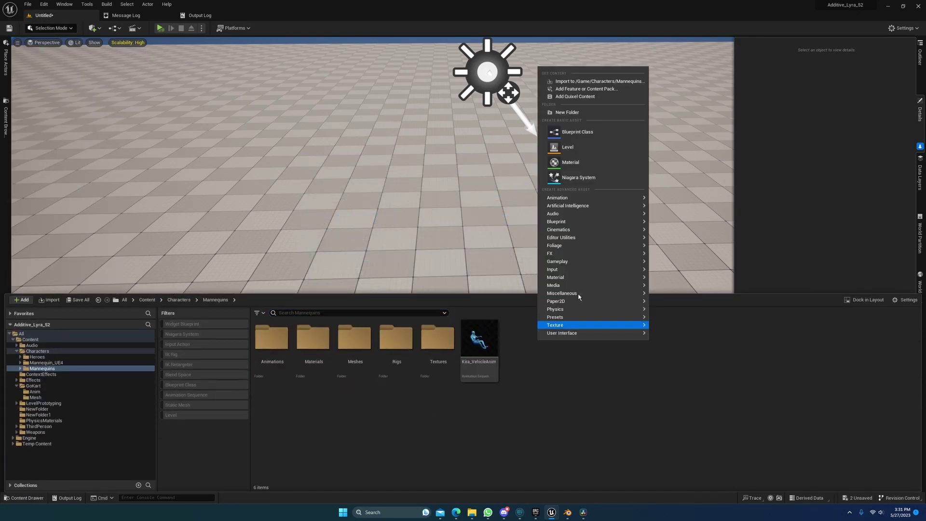
left_click(589, 82)
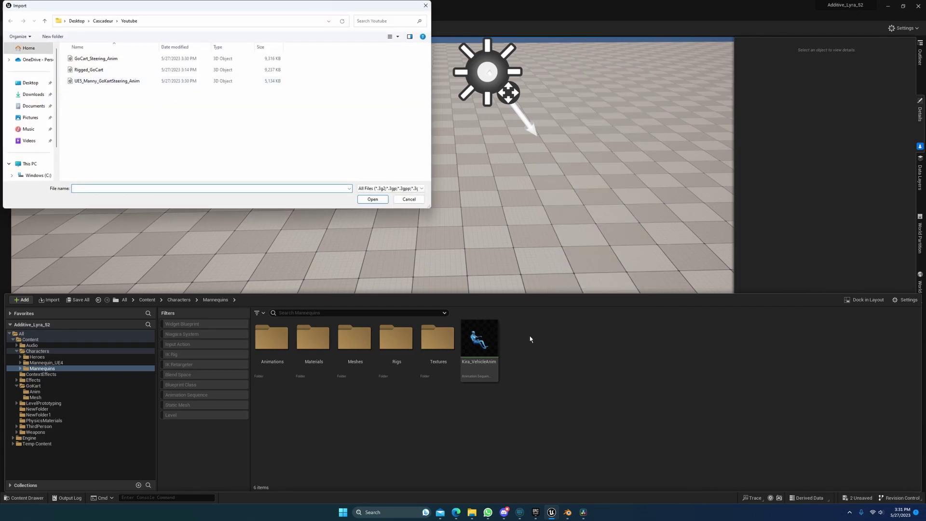
left_click(88, 82)
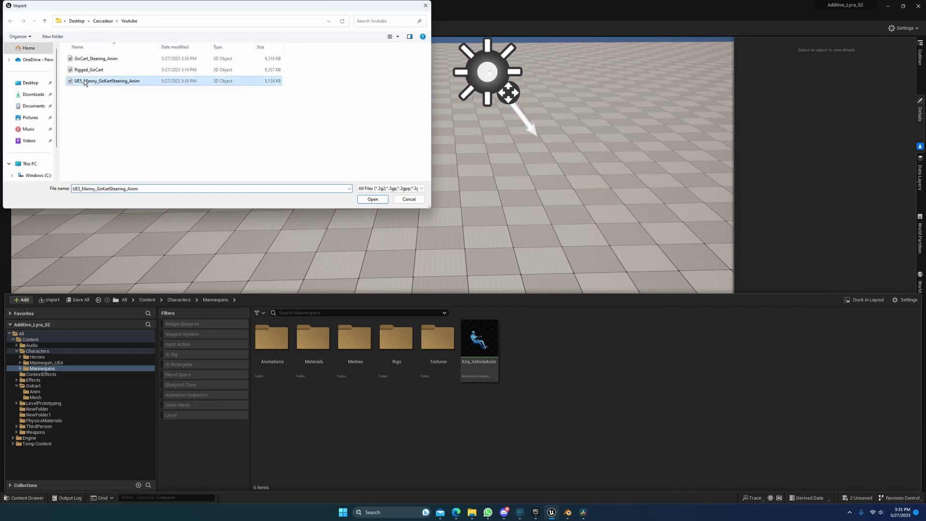
double_click(109, 82)
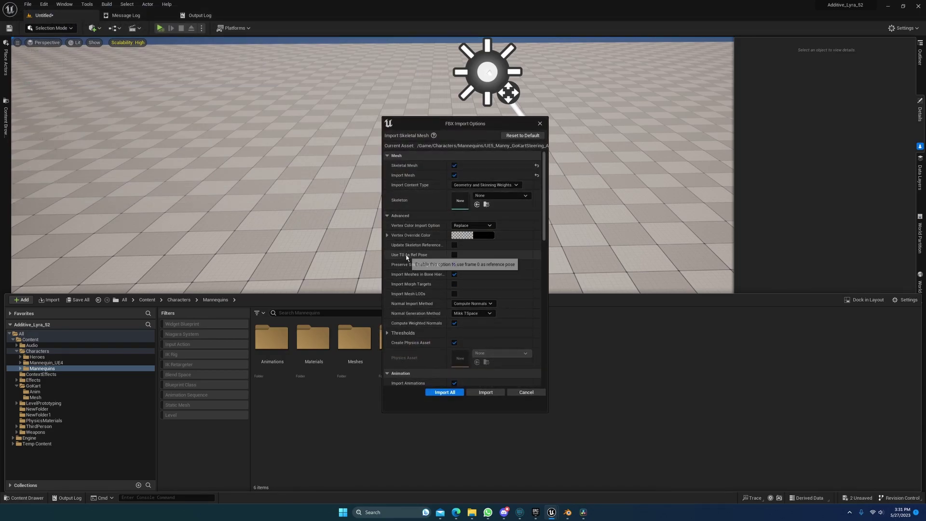
Step: Turn off Import Mesh, choose SK_Mannequin as Skeleton, and keep Animation Length on Exported Time
scroll(386, 217, "down", 1)
scroll(386, 217, "up", 1)
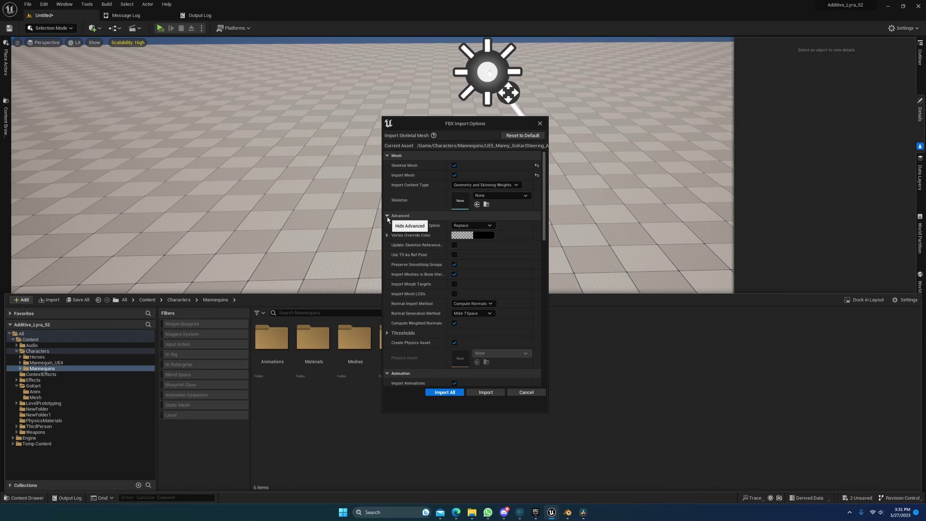
left_click(388, 216)
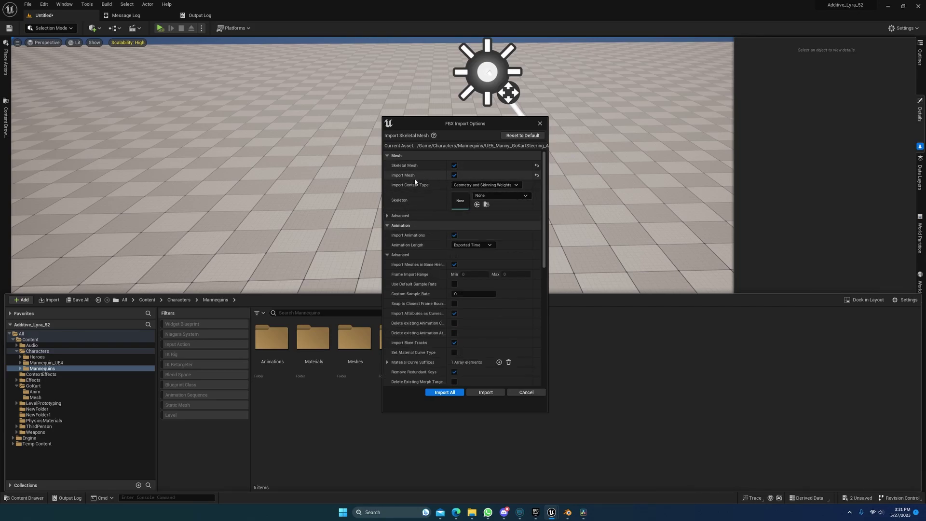
left_click(454, 175)
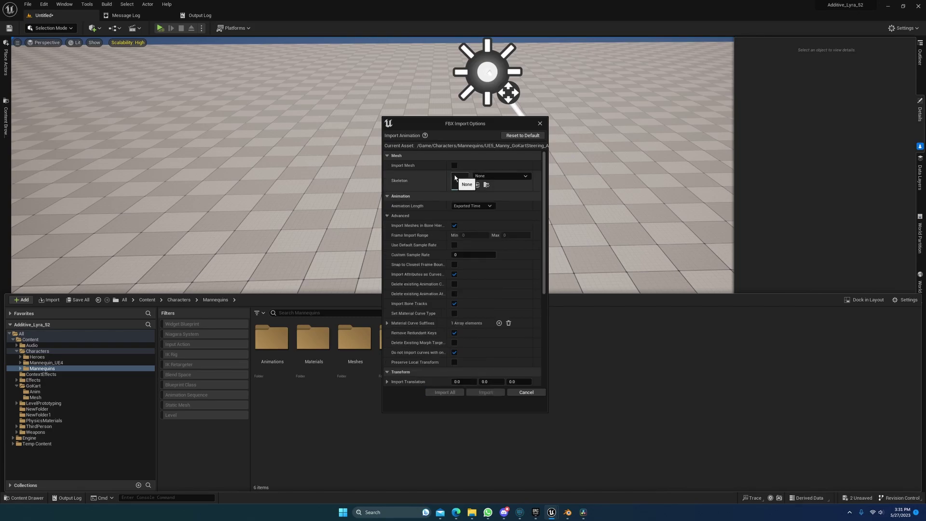
left_click(498, 177)
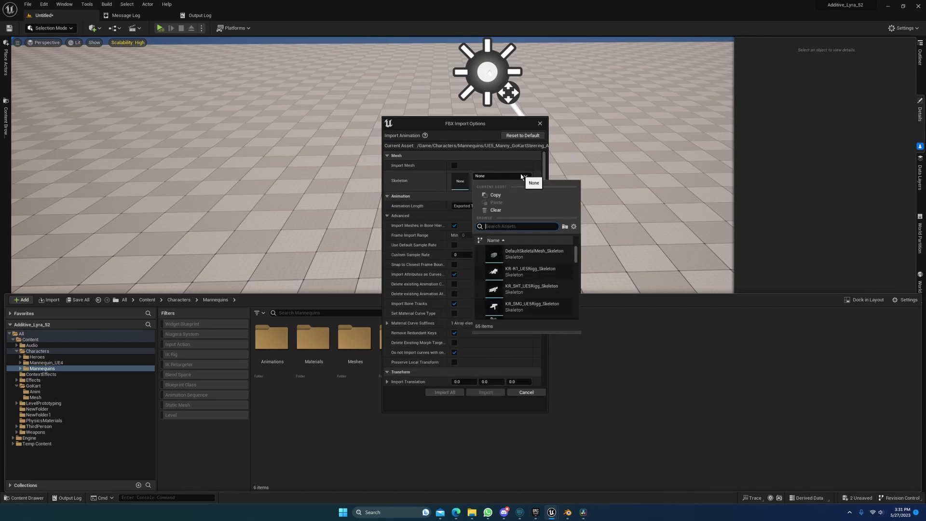
type("mann")
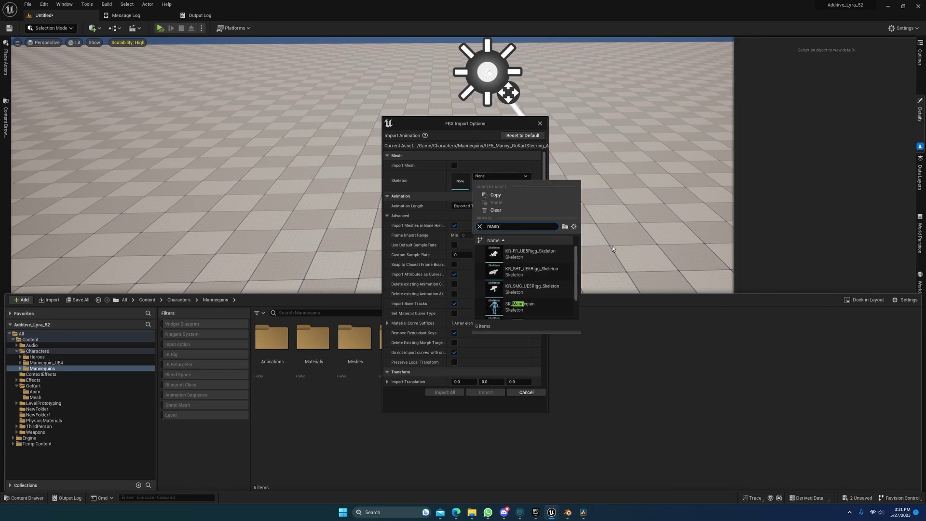
left_click(515, 305)
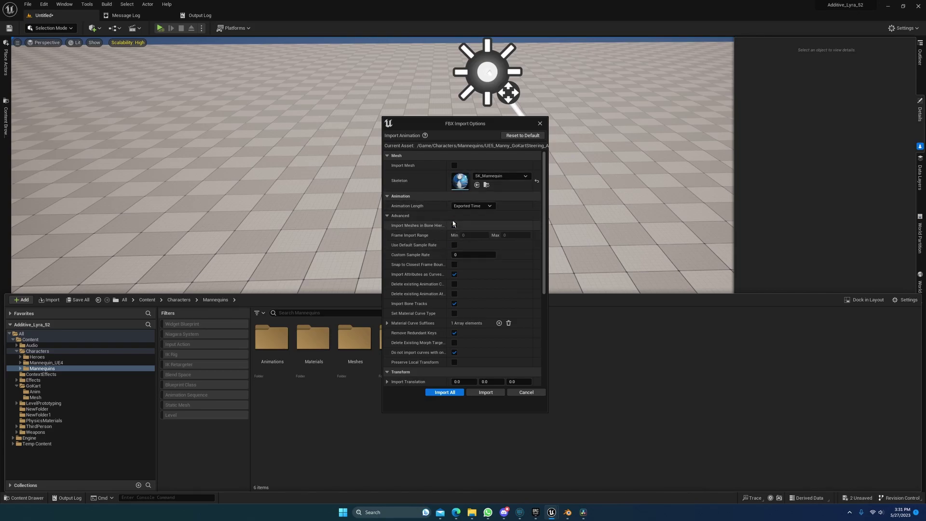
left_click(472, 206)
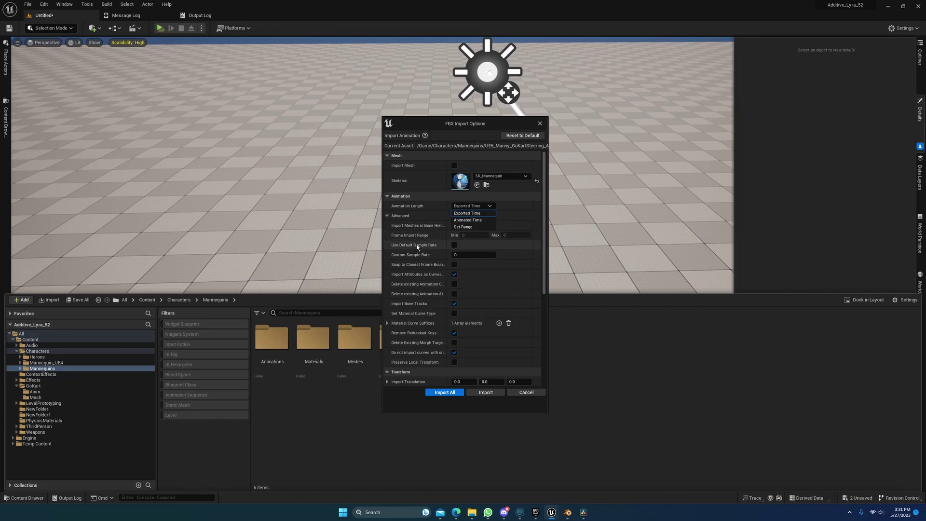
left_click(464, 206)
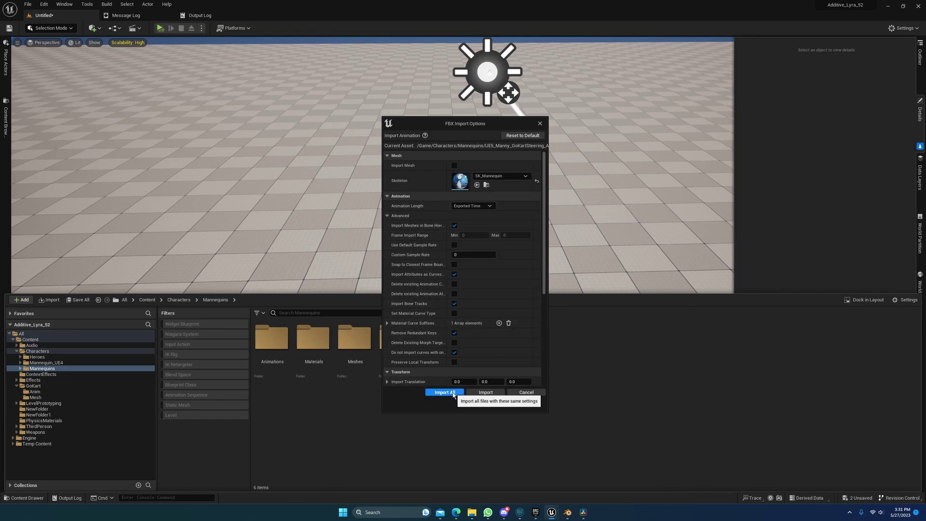
Step: Import the Manny animation, place it in the level as seated Manny, and open GoKart/Mesh
left_click(444, 392)
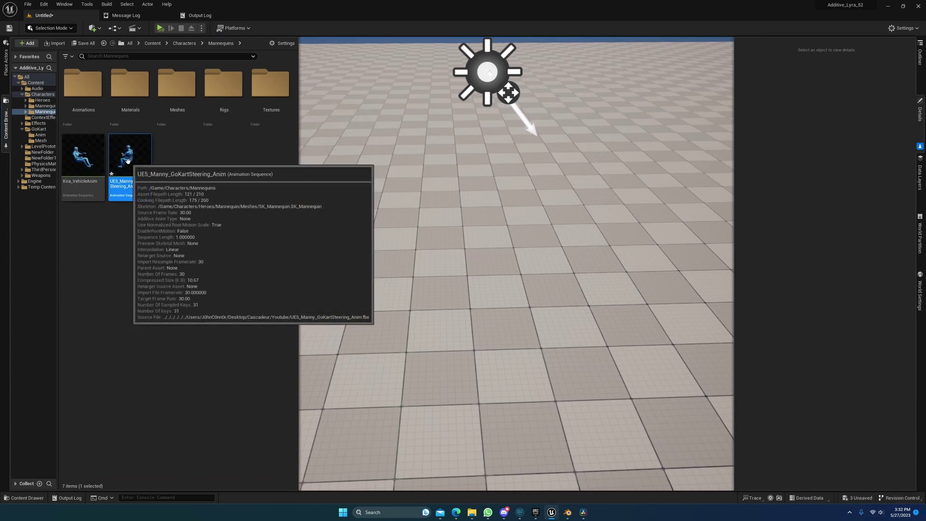
left_click_drag(126, 163, 450, 285)
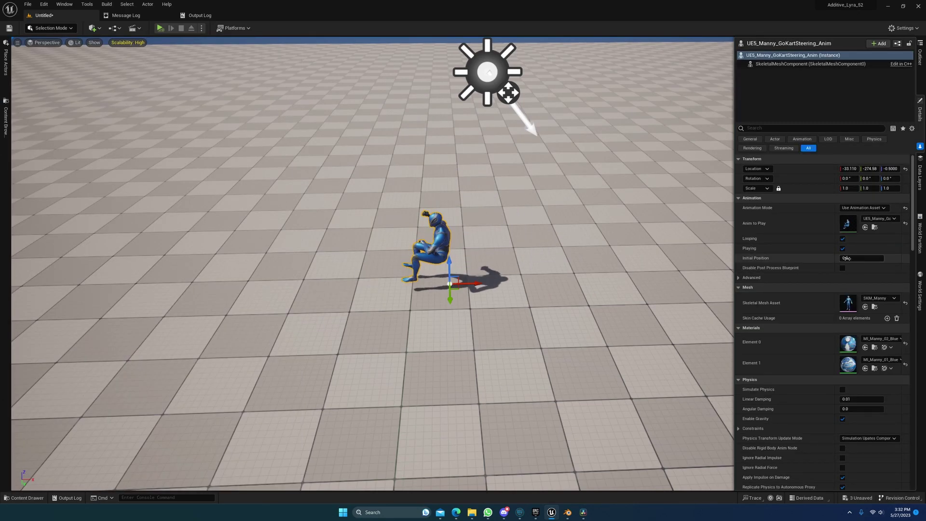
left_click_drag(855, 259, 894, 263)
left_click(24, 497)
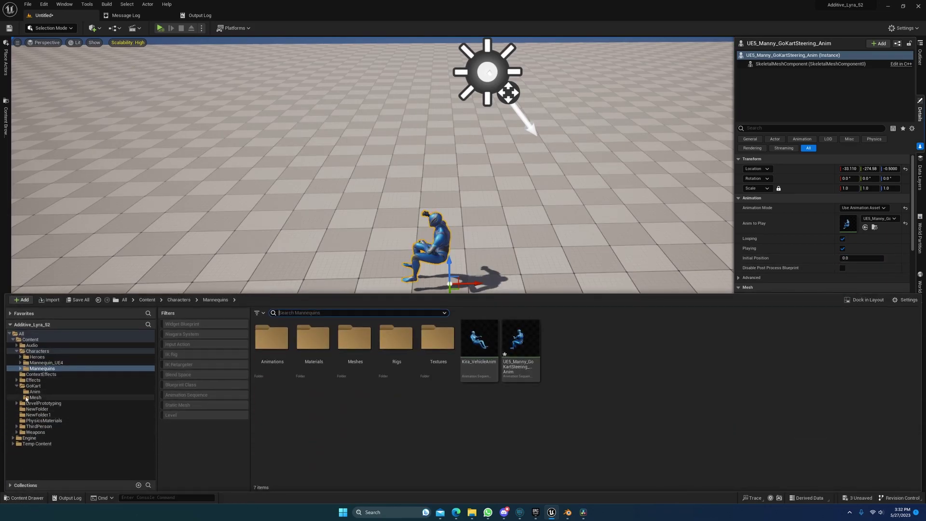
left_click(26, 398)
Step: Import the Rigged_GoCart FBX into the GoKart/Mesh folder
right_click(354, 378)
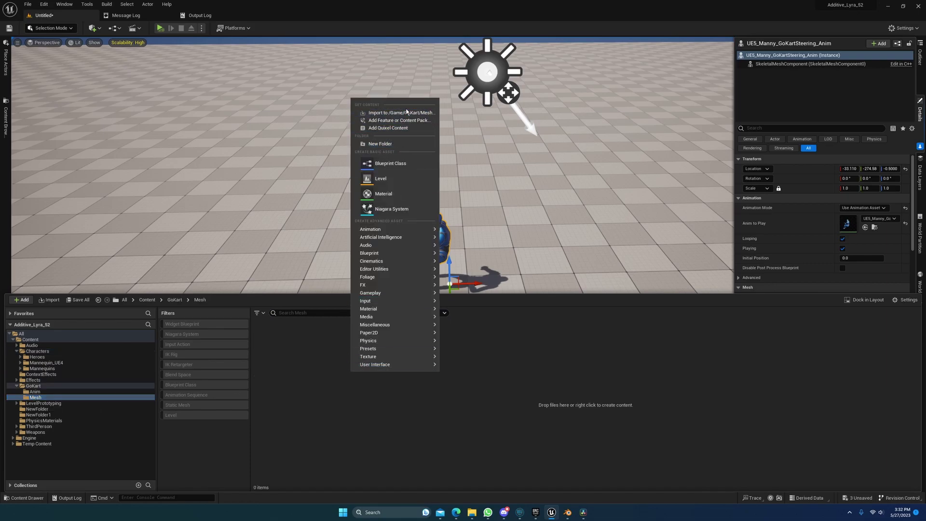
left_click(406, 112)
double_click(89, 72)
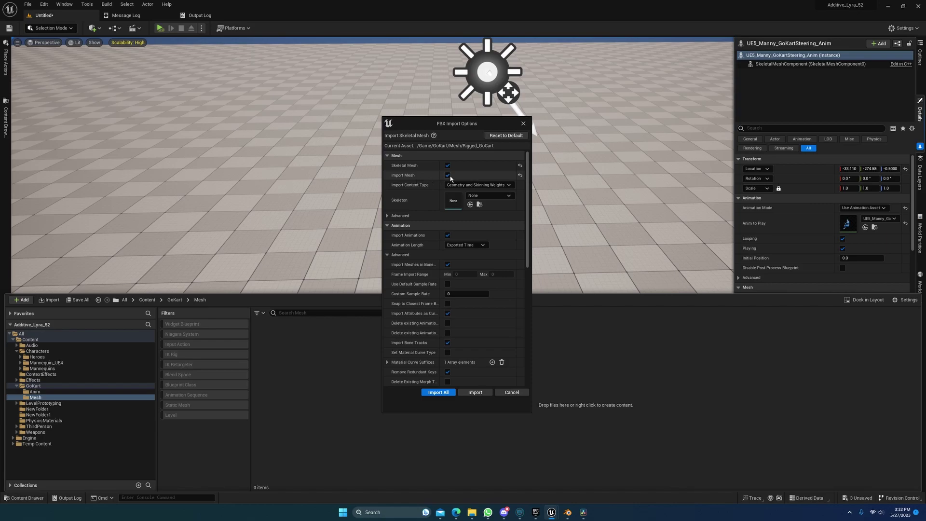
left_click(438, 393)
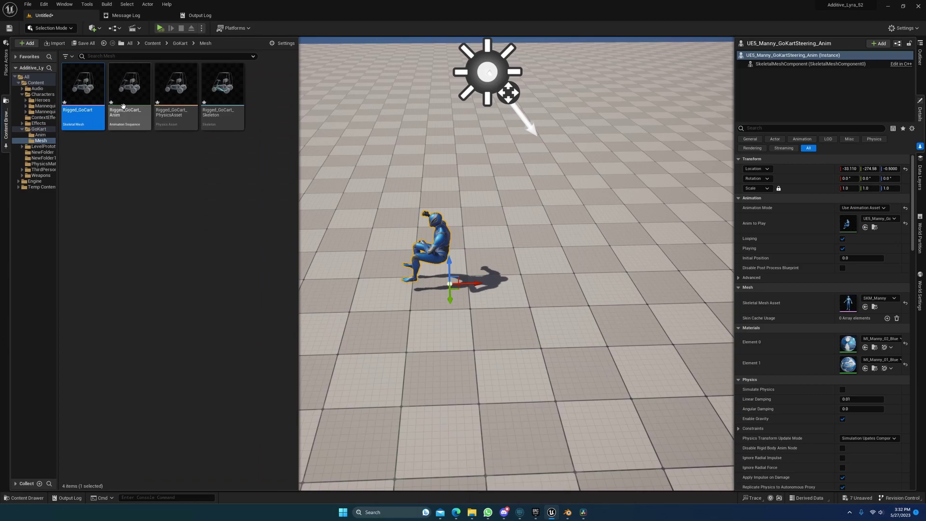
Step: Force-delete the stray Rigged_GoCart_Anim asset
left_click(129, 101)
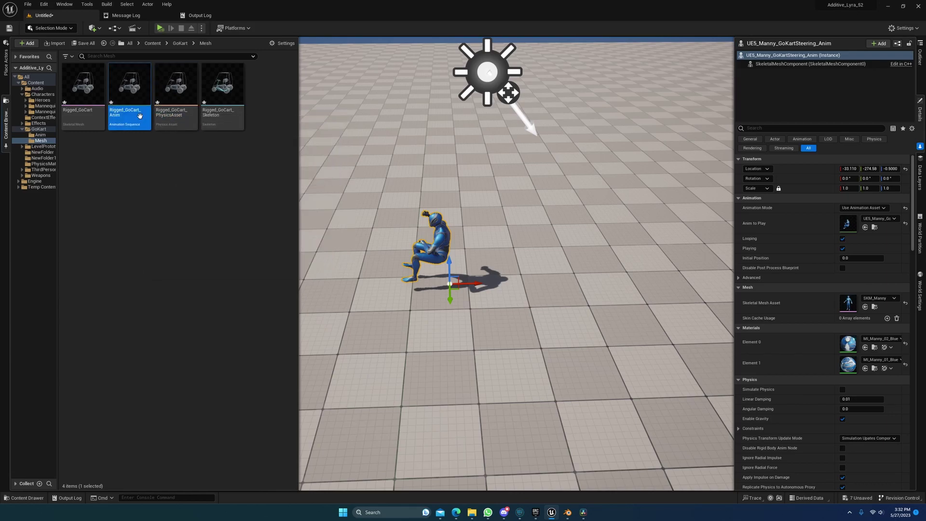
key("Delete")
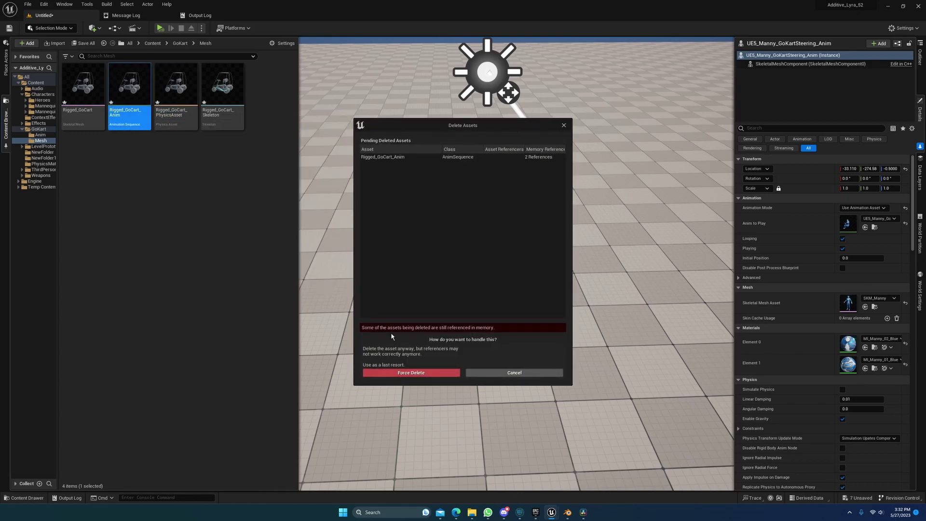
left_click(412, 371)
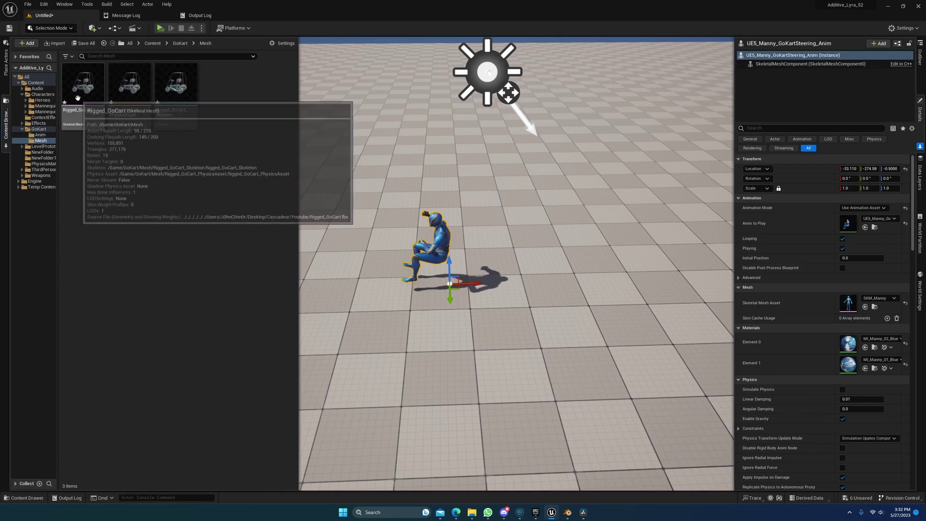
Step: Save Rigged_GoCart, its PhysicsAsset and its Skeleton
left_click(176, 109)
left_click(83, 114, "shift")
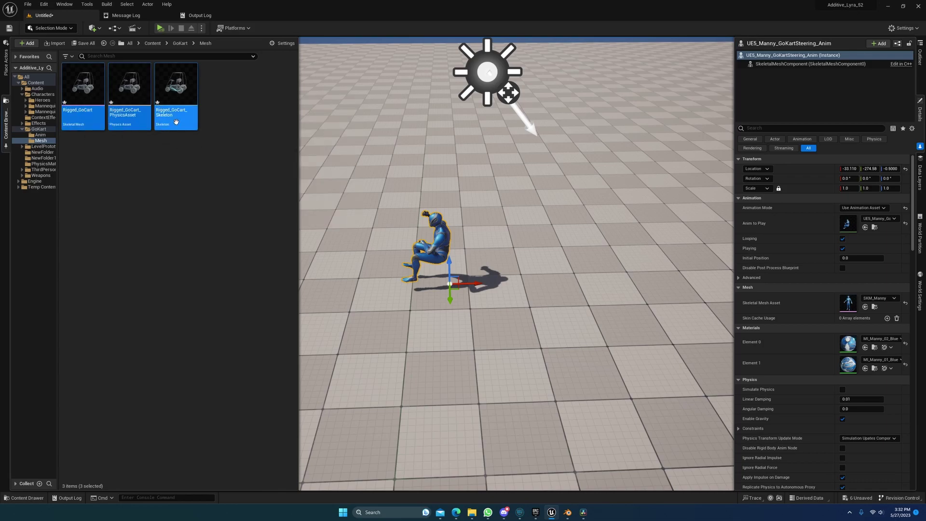
right_click(180, 103)
left_click(212, 142)
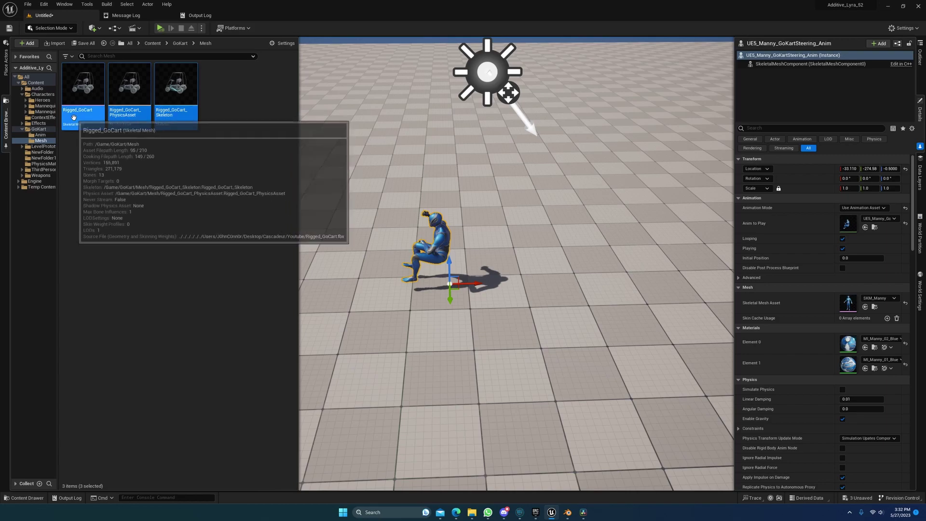
Step: Import the GoCart_Steering_Anim file into the GoKart/Anim folder
left_click(40, 136)
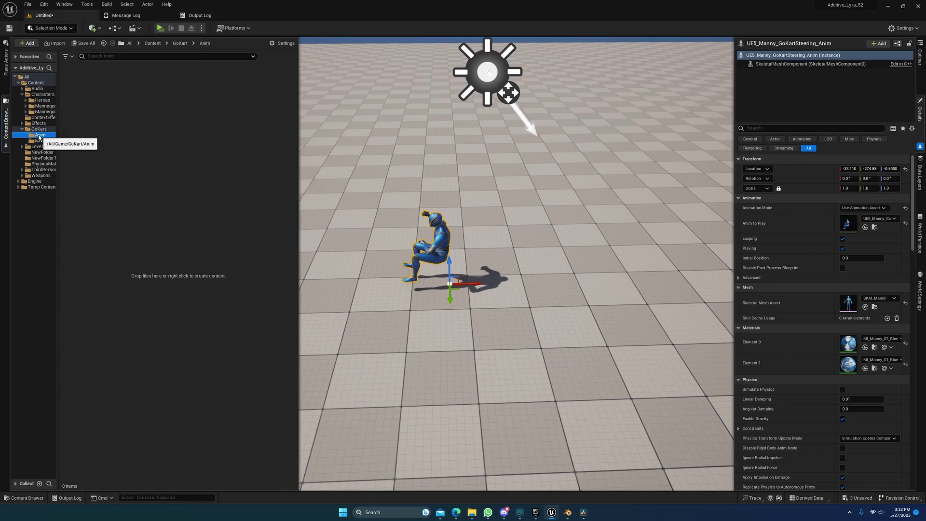
right_click(131, 134)
left_click(166, 145)
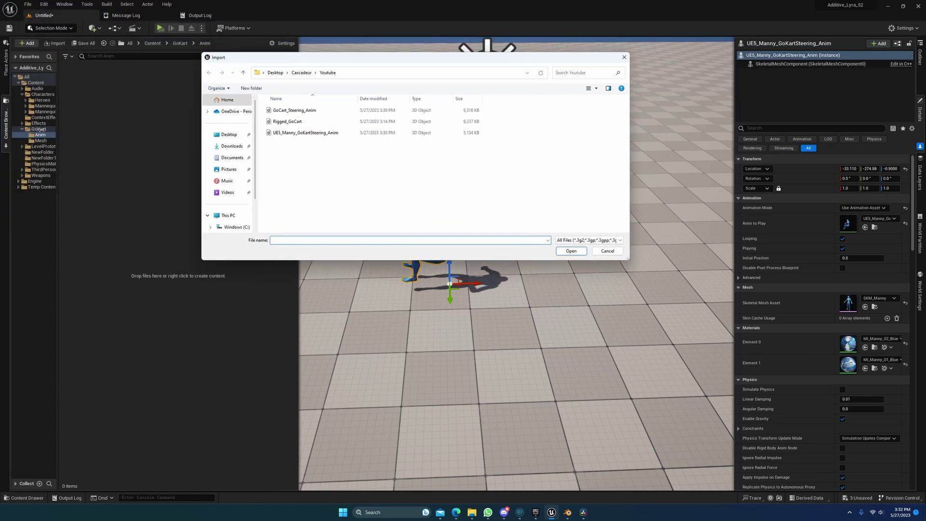
double_click(298, 110)
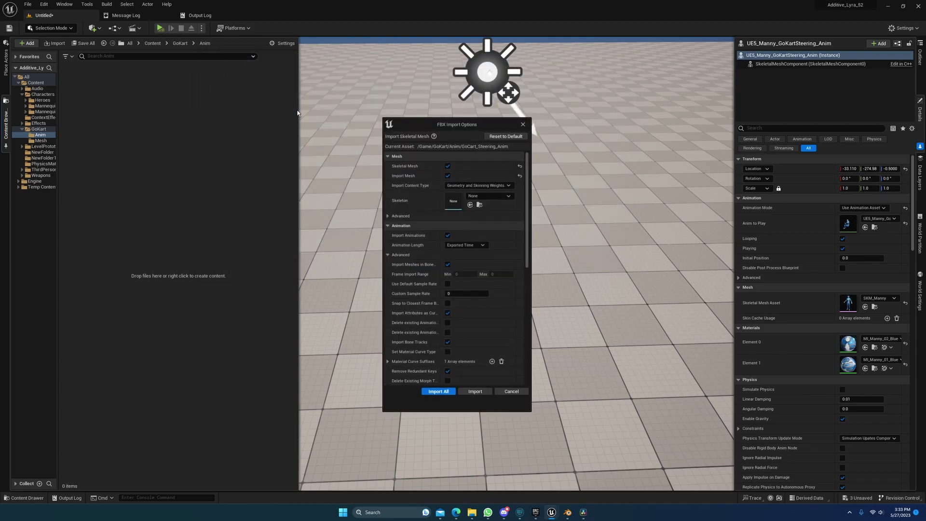
Step: Import it animation-only on Rigged_GoCart_Skeleton, then save the new sequence
left_click(448, 176)
left_click(475, 176)
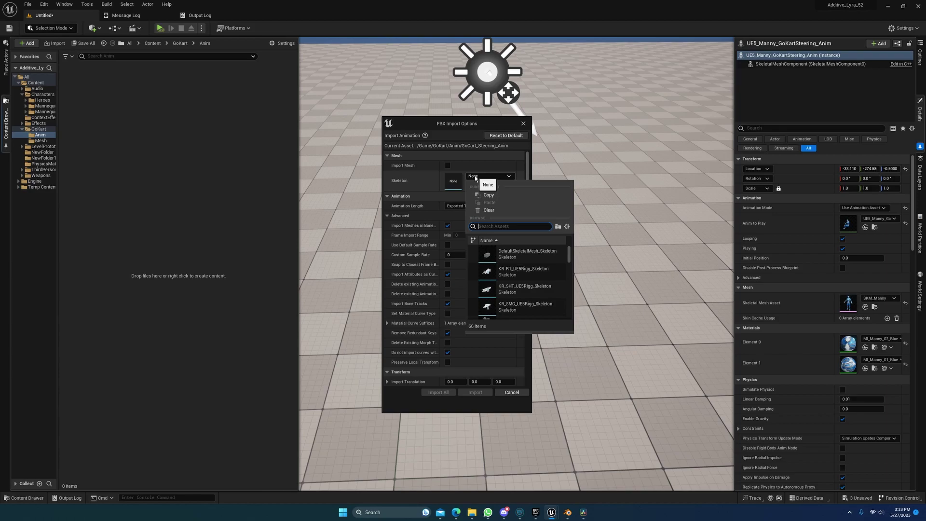
type("go")
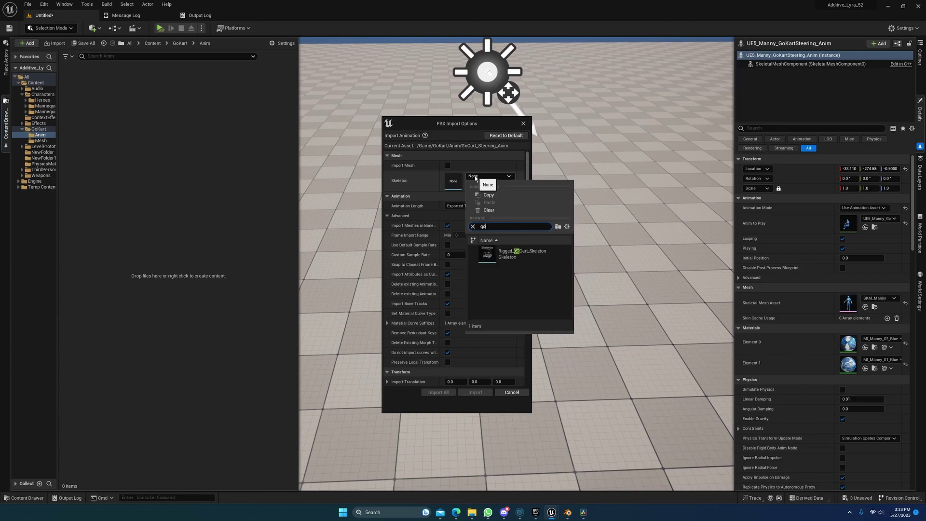
left_click(521, 253)
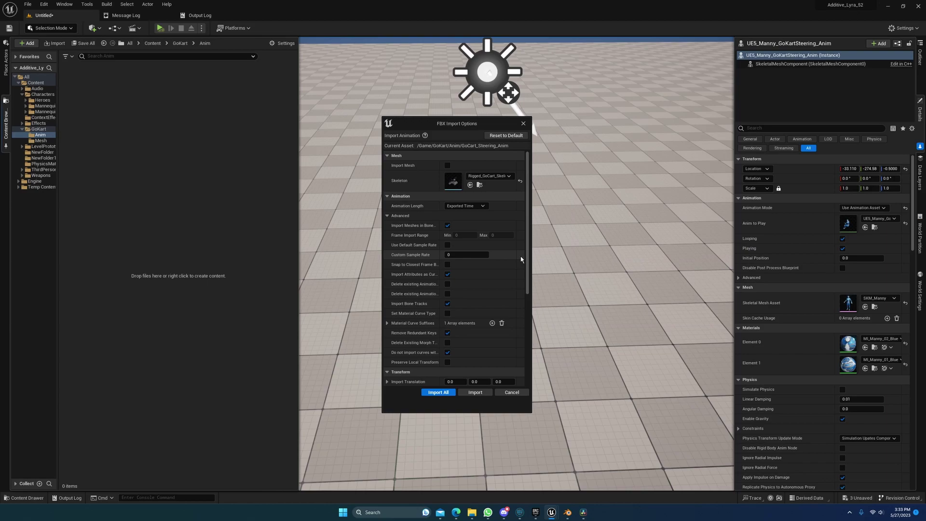
left_click(438, 393)
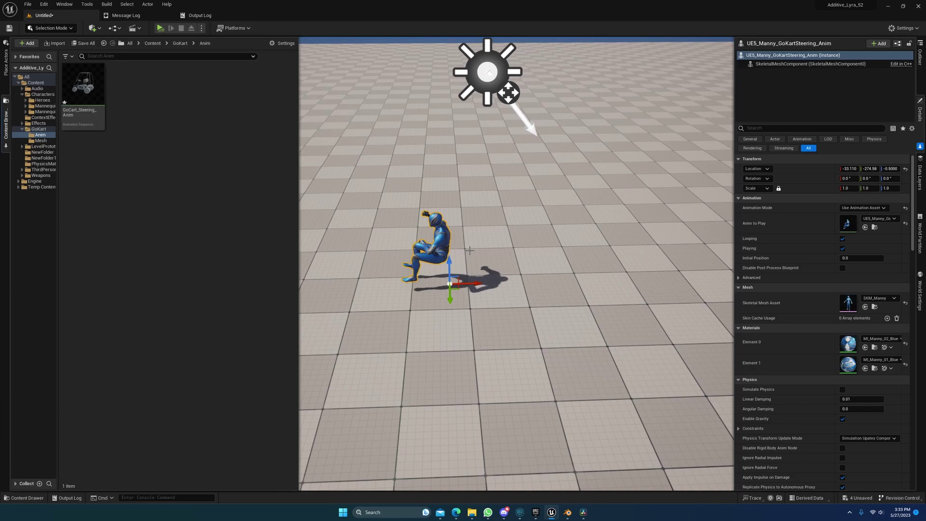
right_click(88, 88)
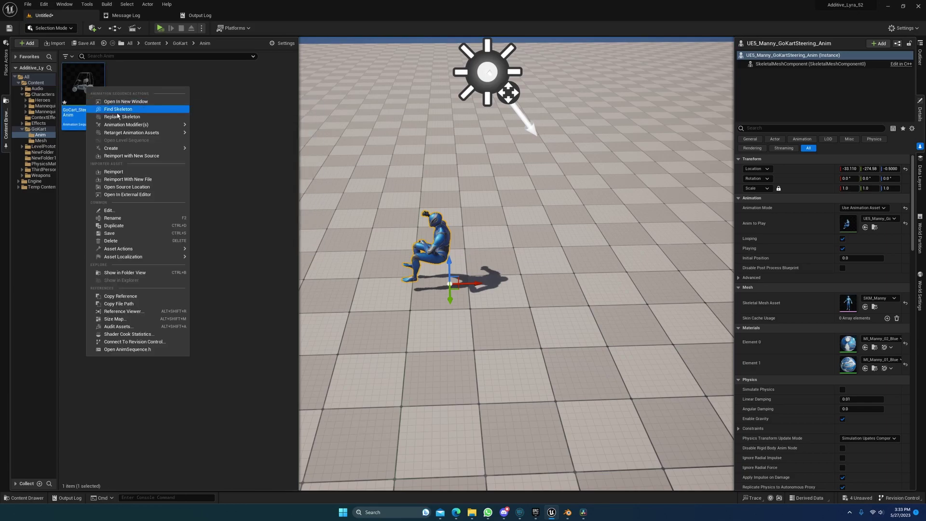
left_click(110, 234)
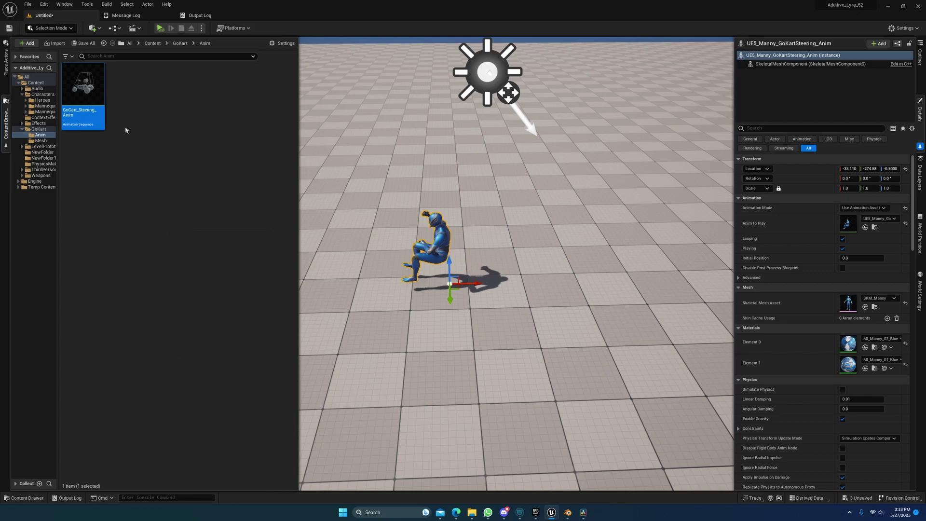
double_click(89, 92)
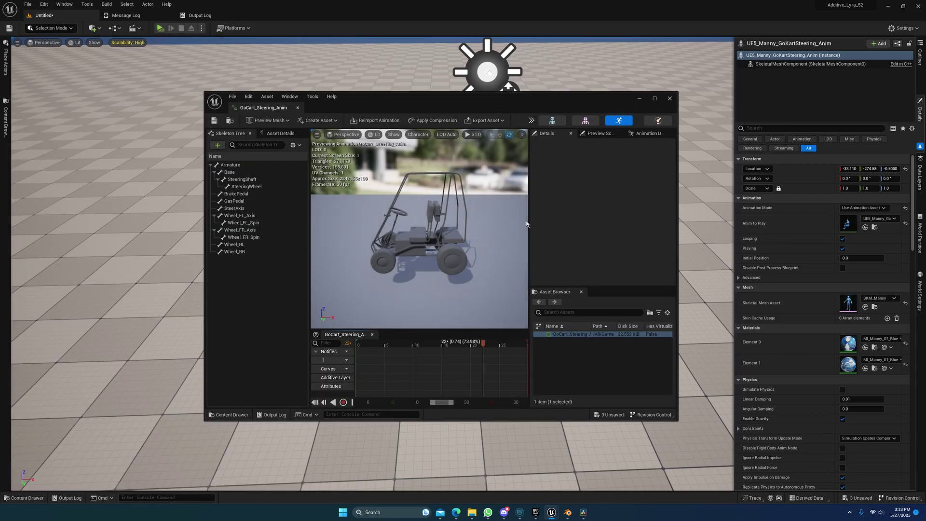
left_click_drag(462, 245, 509, 181)
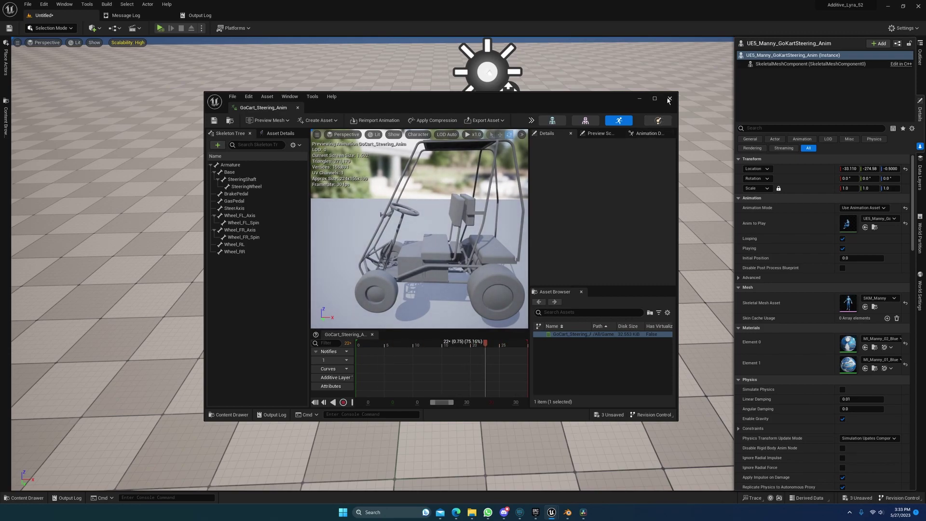
left_click(669, 99)
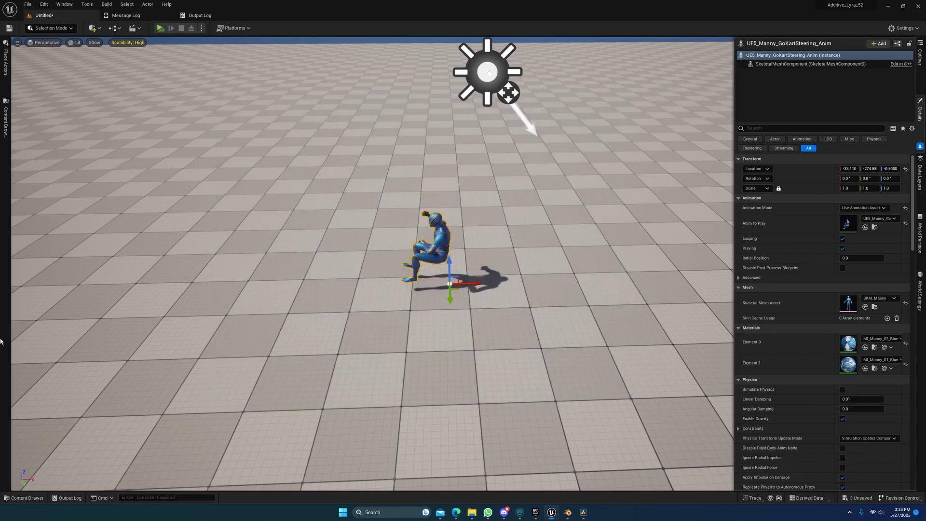
Step: Place GoCart_Steering_Anim in the level and reset both go-kart and Manny to the origin
left_click(4, 128)
left_click_drag(85, 97, 412, 303)
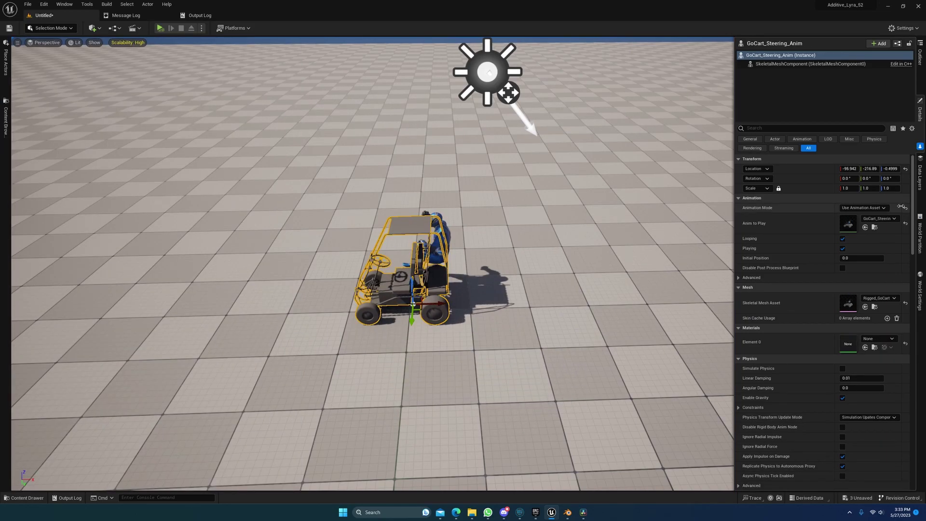
left_click(905, 169)
left_click(431, 241)
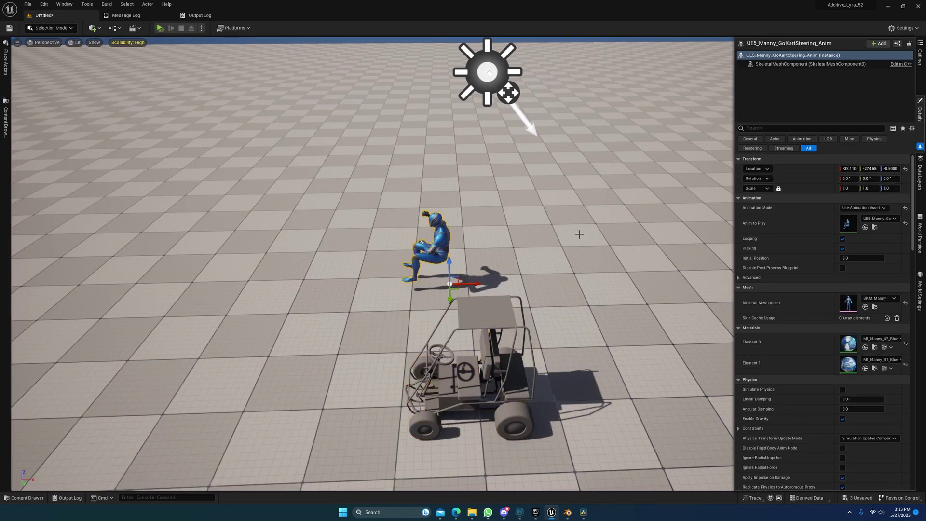
left_click(905, 169)
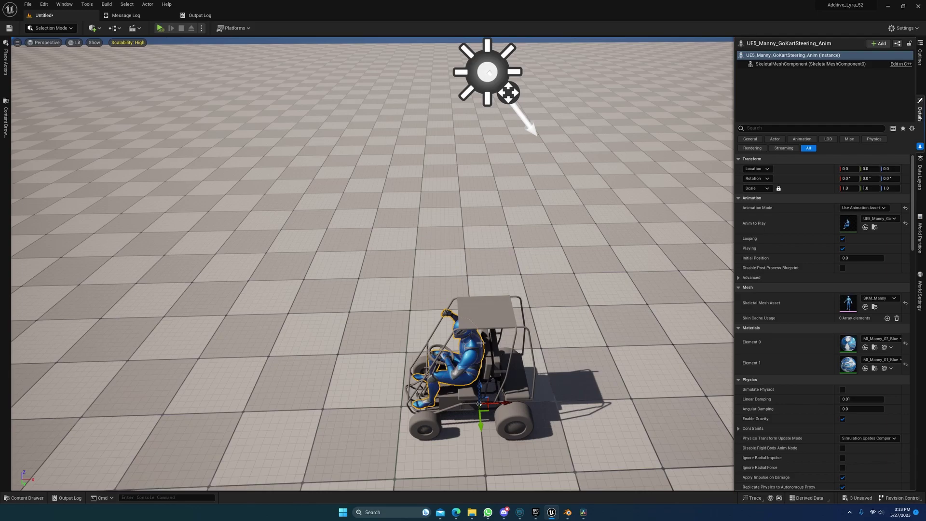
Step: Simulate the level and frame Manny sitting in the go-kart
left_click(202, 28)
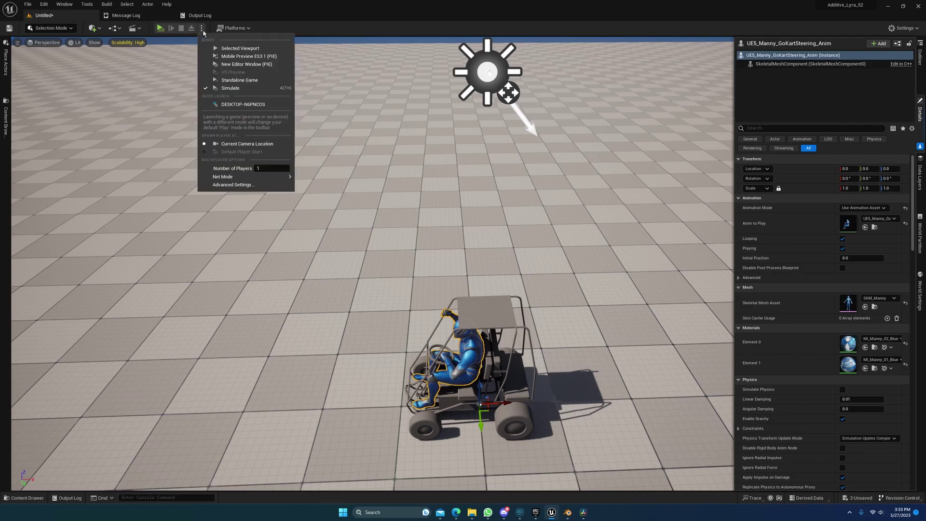
left_click(226, 87)
scroll(454, 264, "up", 10)
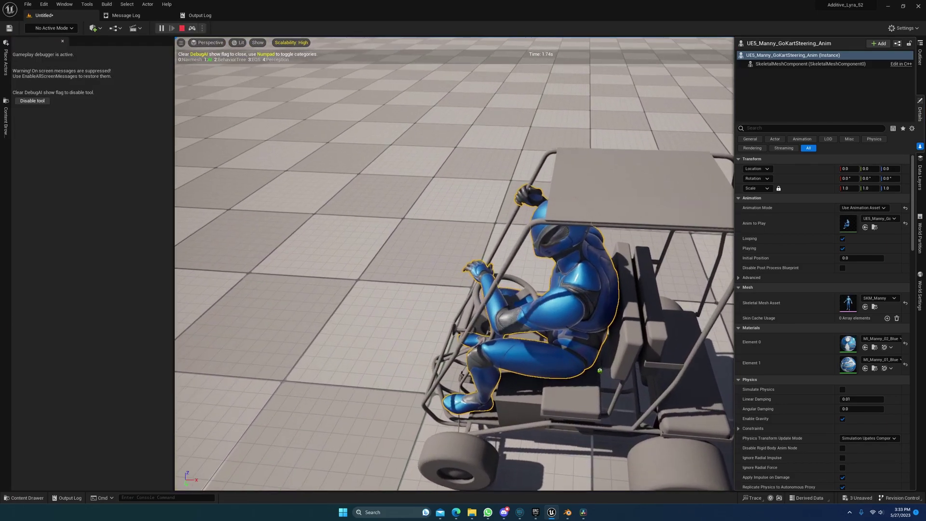
scroll(454, 264, "down", 10)
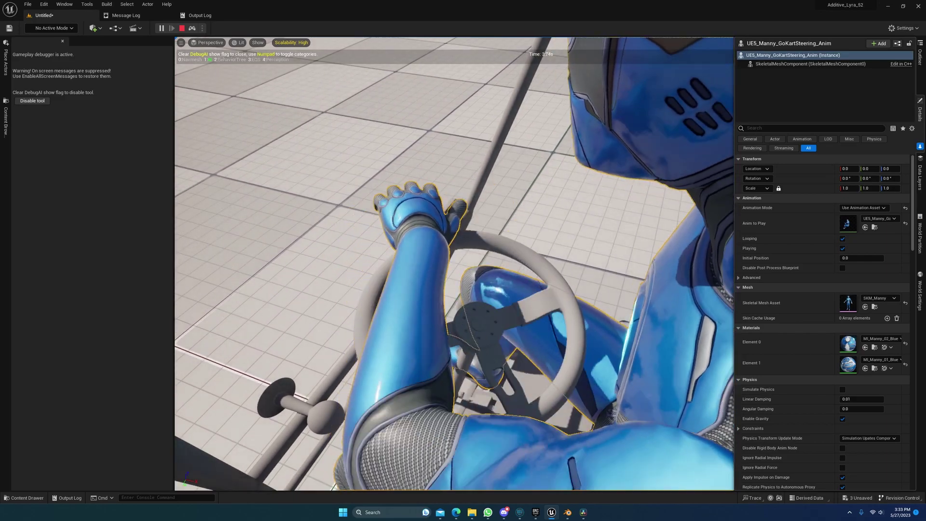
key("f")
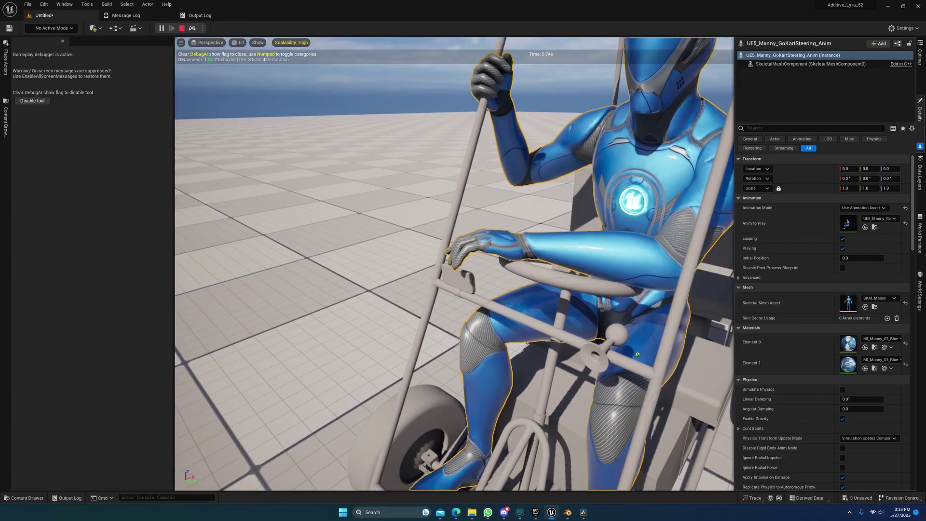